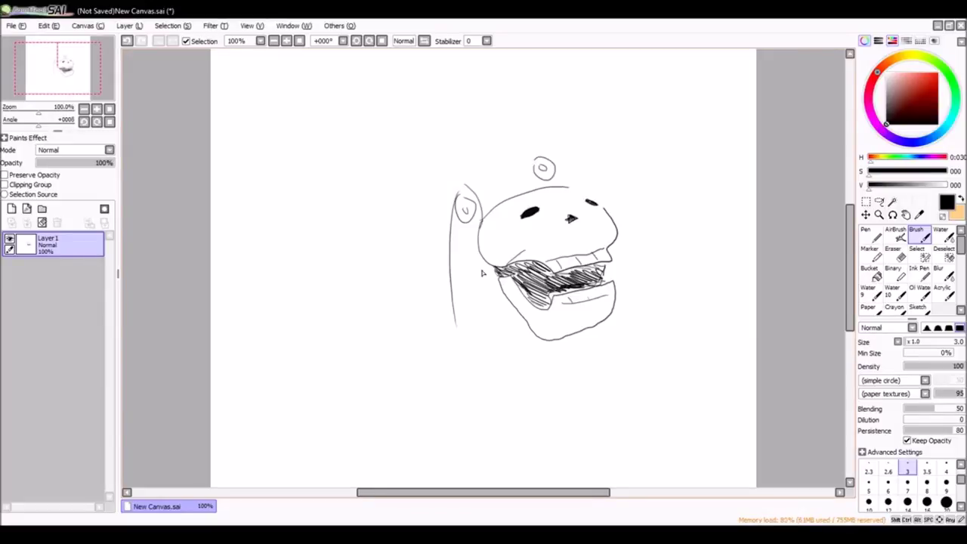
Close the skull's outline across the forehead and redraw its slanted eye sockets and nose hole.
scroll(533, 212, "up", 1)
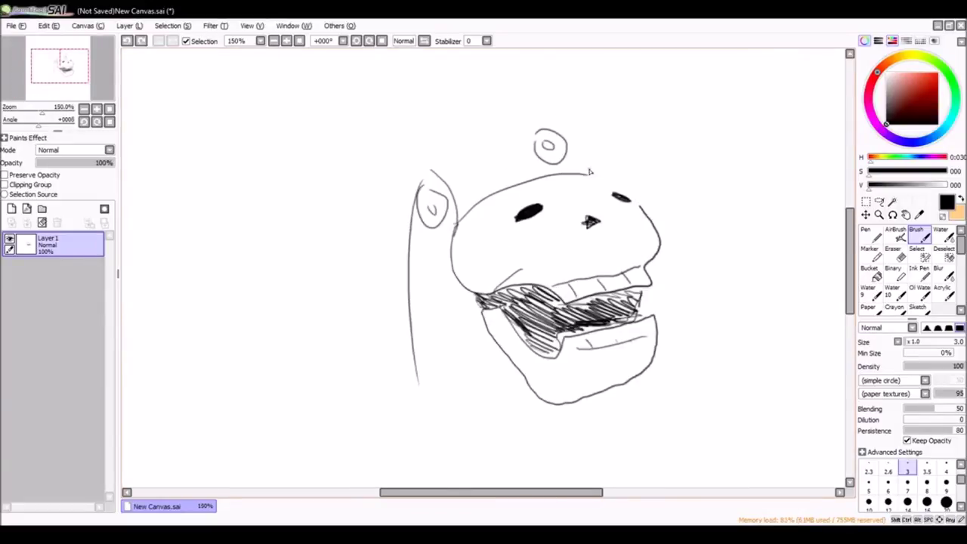
key("ctrl+z")
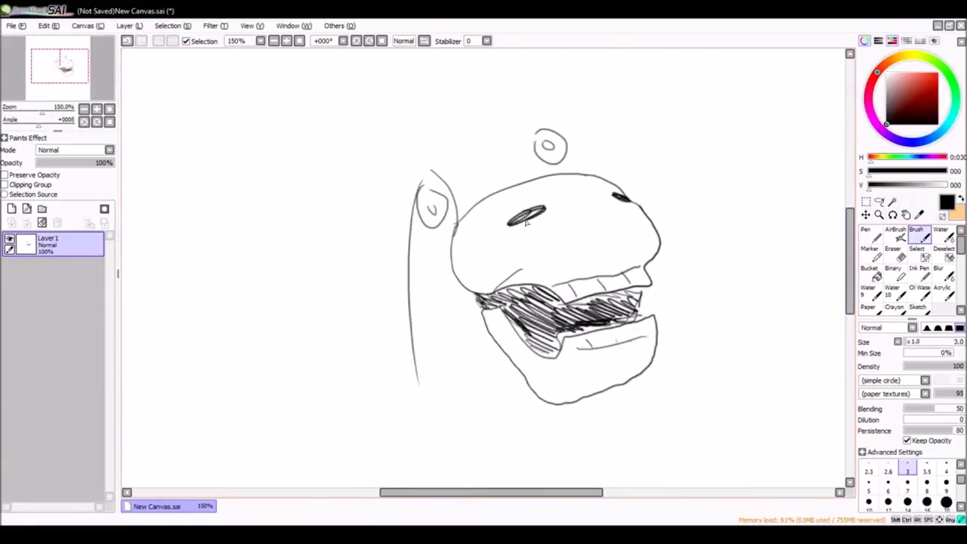
scroll(451, 180, "down", 1)
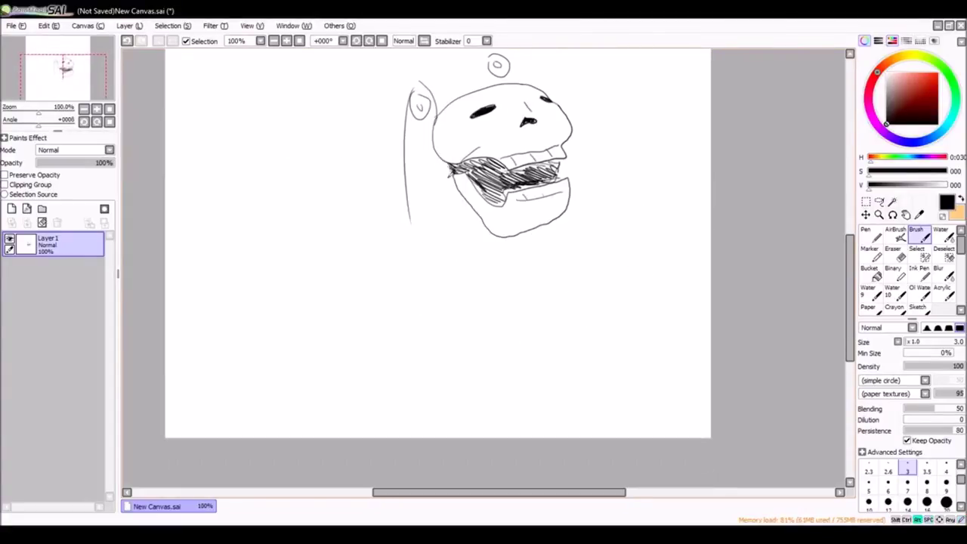
Draw the long headdress panel hanging from the round ornament beside the skull, with an inner fold line and an angled hem.
left_click_drag(449, 231, 386, 325)
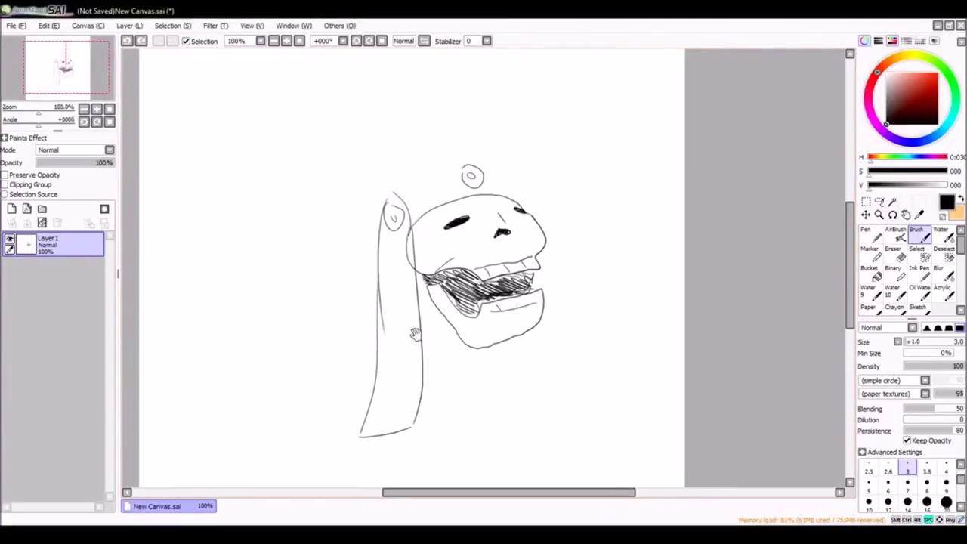
left_click_drag(410, 261, 405, 381)
left_click_drag(404, 295, 392, 339)
key("h")
key("h")
Draw the headband over the skull around the central ornament and the hanging panel on the far side of the jaw.
mouse_move(495, 147)
left_mouse_down()
mouse_move(540, 165)
mouse_move(535, 105)
left_mouse_up()
left_click_drag(553, 159, 580, 300)
left_click_drag(549, 229, 559, 350)
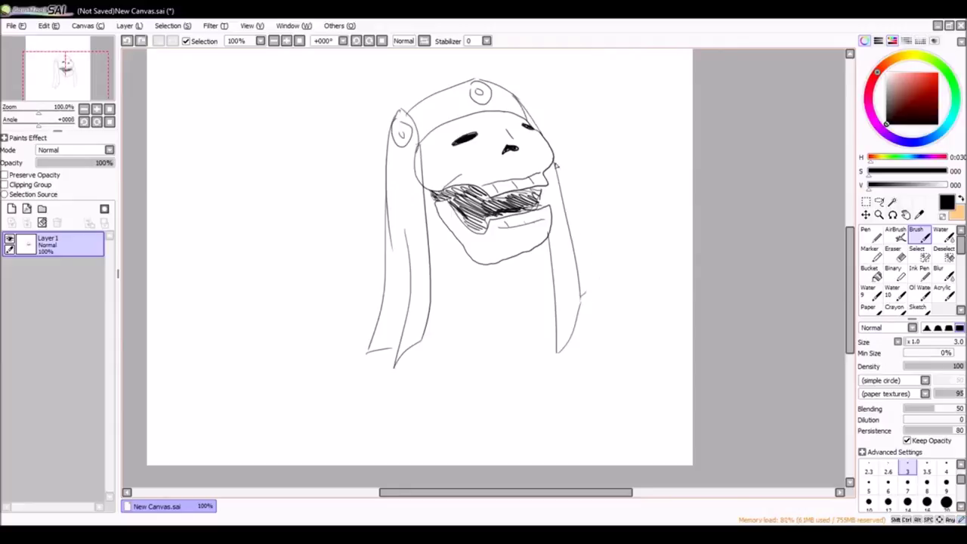
scroll(428, 219, "up", 3)
key("minus")
left_click_drag(560, 189, 395, 89)
key("ctrl+z")
left_click_drag(550, 189, 385, 104)
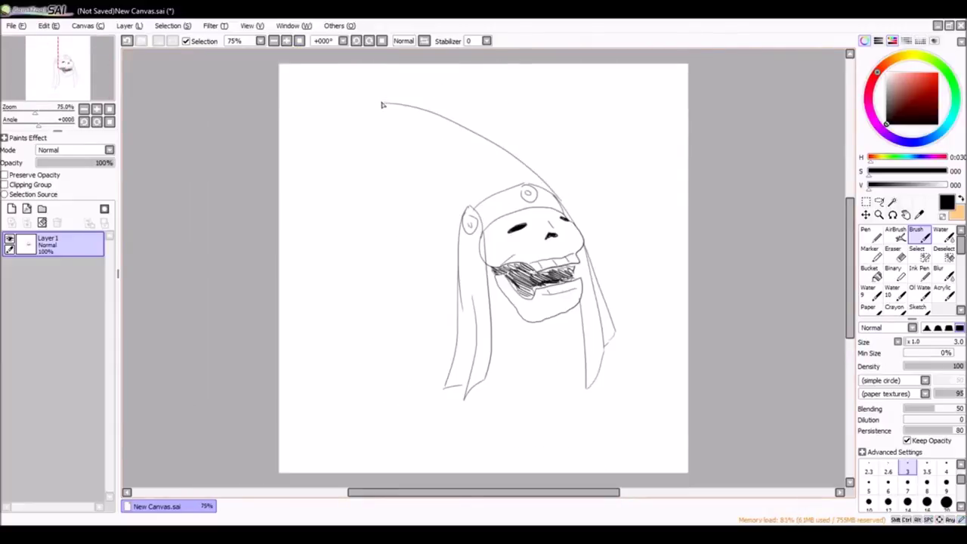
key("ctrl+z")
Draw the tall backward-leaning hat rising from the headband, with an inner contour line, checking its shape in mirrored view.
key("h")
left_click_drag(576, 92, 416, 188)
key("h")
key("h")
left_click_drag(601, 112, 516, 210)
left_click_drag(606, 136, 508, 259)
key("h")
key("h")
key("h")
Draw the crossed robe collar below the jaw, between the two hanging headdress panels.
left_click_drag(514, 423, 573, 310)
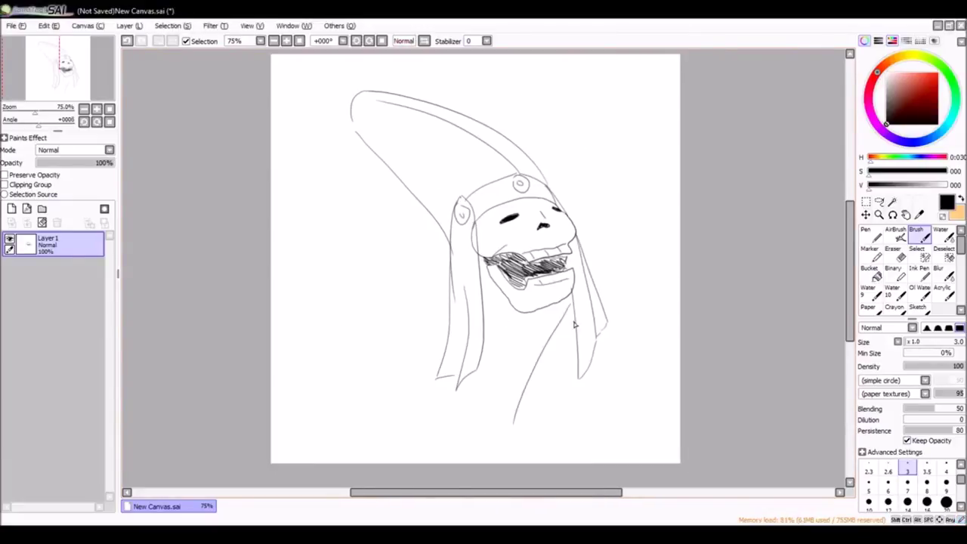
key("ctrl+z")
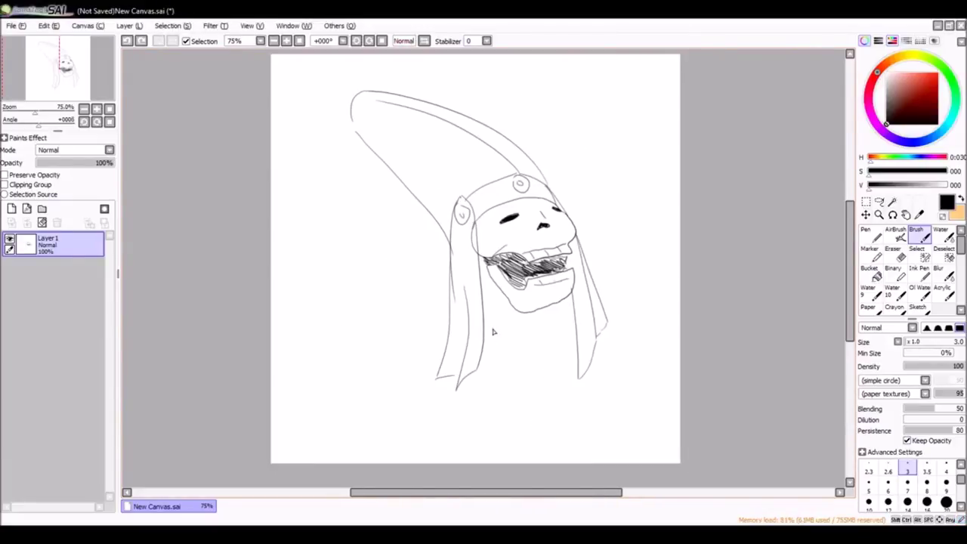
key("ctrl+z")
left_click_drag(540, 434, 573, 349)
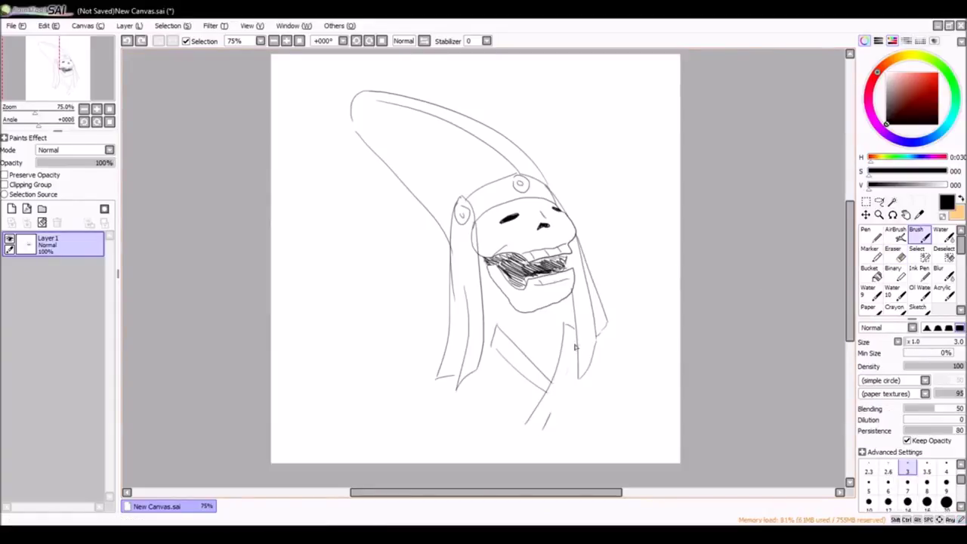
left_click_drag(434, 296, 446, 288)
key("ctrl+z")
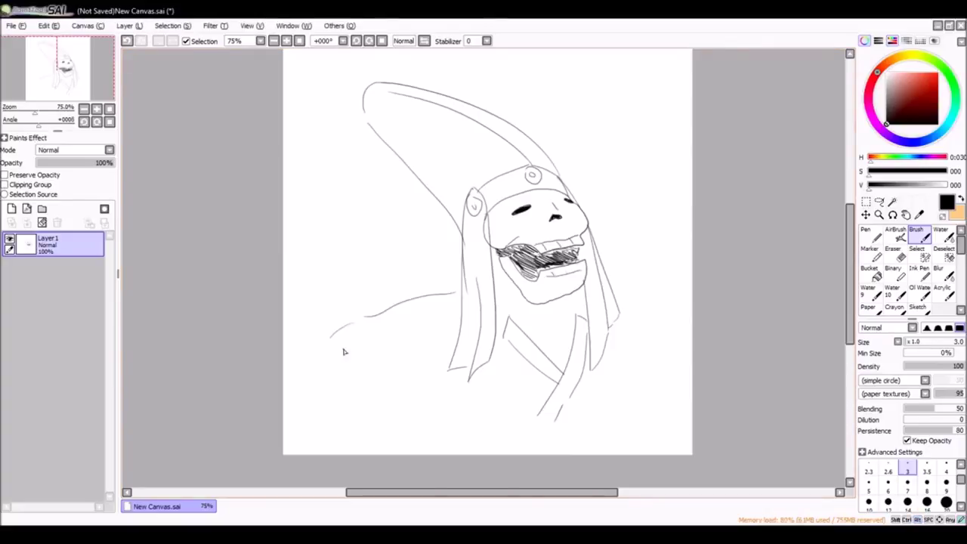
key("ctrl+z")
Draw the far shoulder and sleeve of the robe and cover the chest beside the collar with a diamond lattice.
left_click_drag(620, 321, 671, 449)
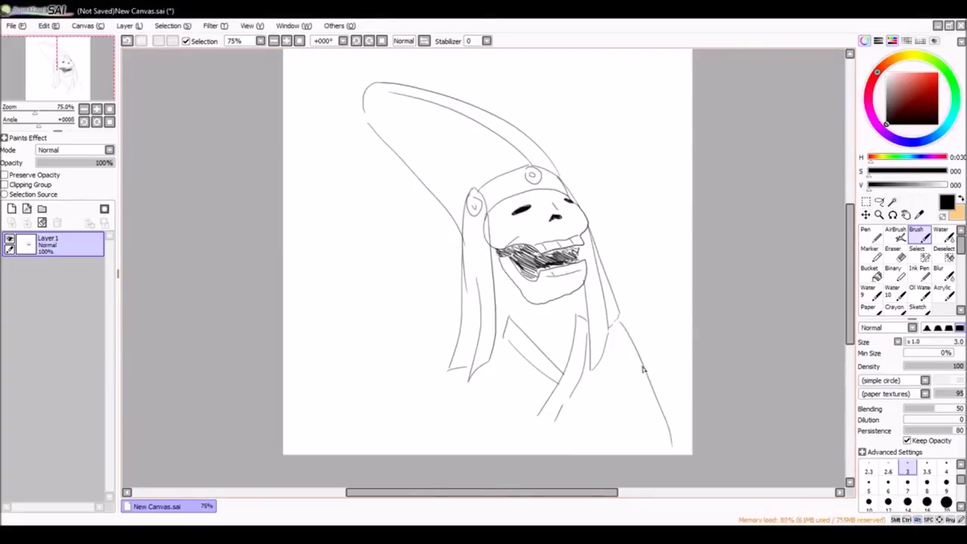
left_click_drag(616, 342, 638, 455)
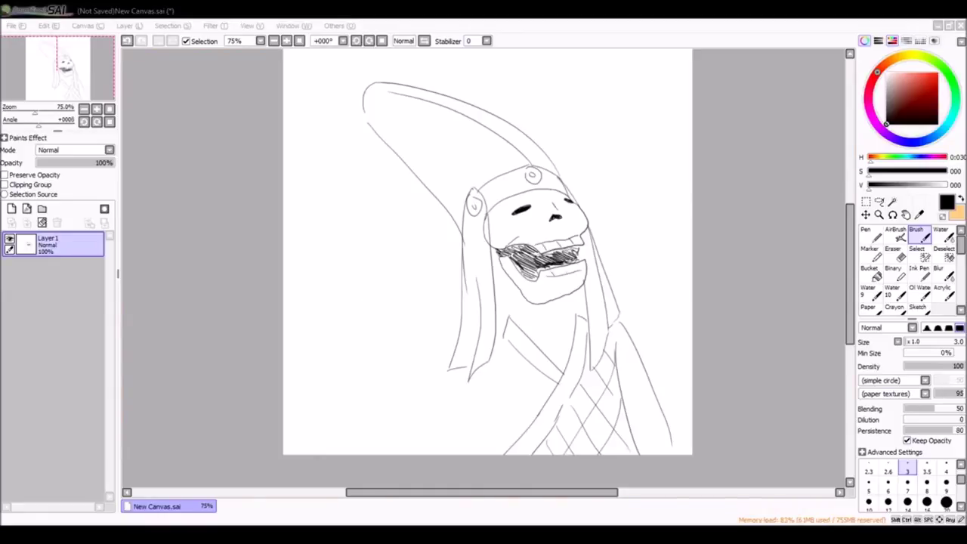
left_click_drag(441, 214, 450, 223)
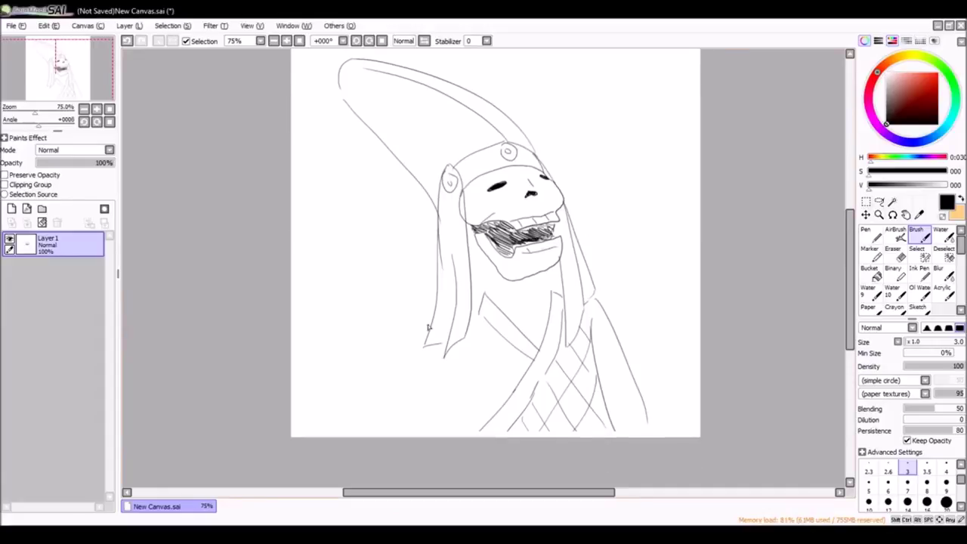
Draw the near shoulder as one rounded line sweeping from the headdress panel to the canvas's lower edge.
left_click_drag(454, 371, 373, 430)
key("ctrl+z")
left_click_drag(435, 298, 353, 410)
Draw a closed hand with curled fingers in front of the chest, gripping the lower end of a staff.
left_click_drag(375, 404, 489, 318)
key("ctrl+z")
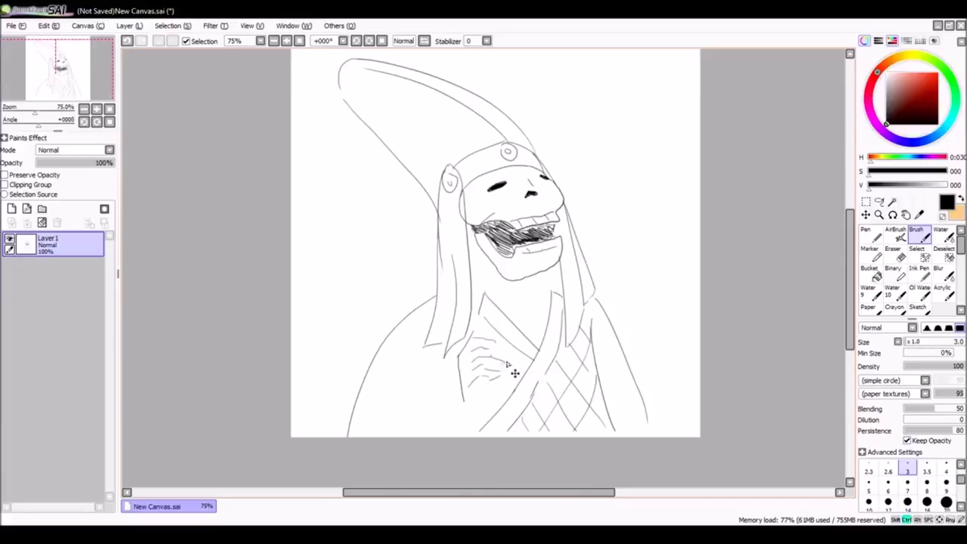
left_click_drag(491, 378, 483, 409)
left_click_drag(477, 264, 470, 337)
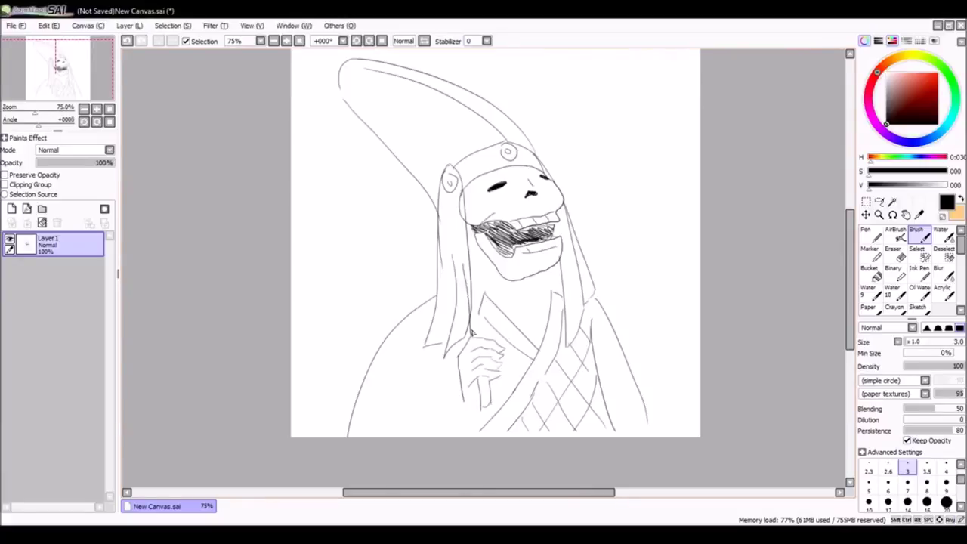
Draw the thin upper part of the staff above the fist and extend the wrist and forearm below it.
scroll(318, 61, "up", 2)
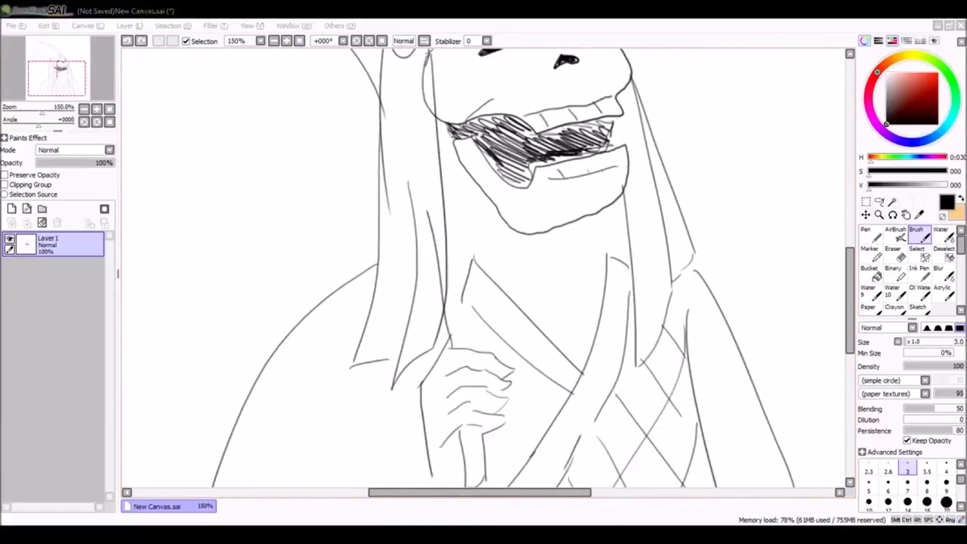
scroll(471, 338, "down", 5)
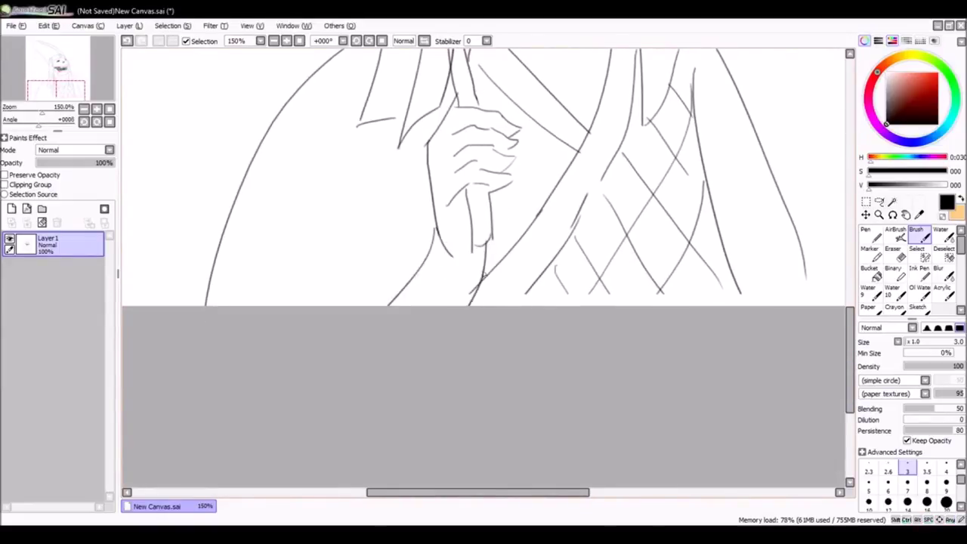
scroll(326, 222, "down", 2)
scroll(326, 222, "up", 1)
Add the sleeve opening around the forearm and fold lines inside the near sleeve.
left_click_drag(396, 417, 419, 385)
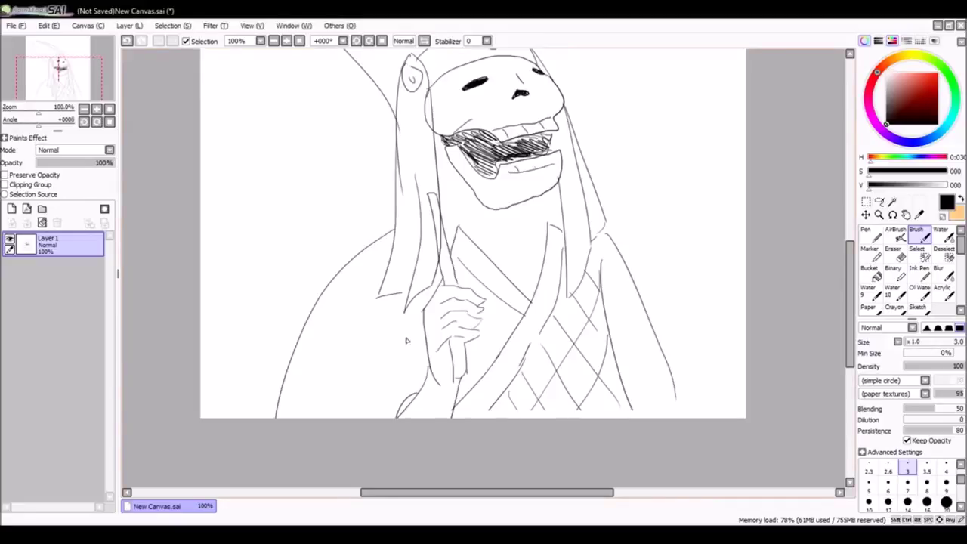
left_click_drag(338, 327, 307, 416)
left_click_drag(693, 416, 635, 421)
Erase the far sleeve's outline and the lower end of the near headdress panel.
key("e")
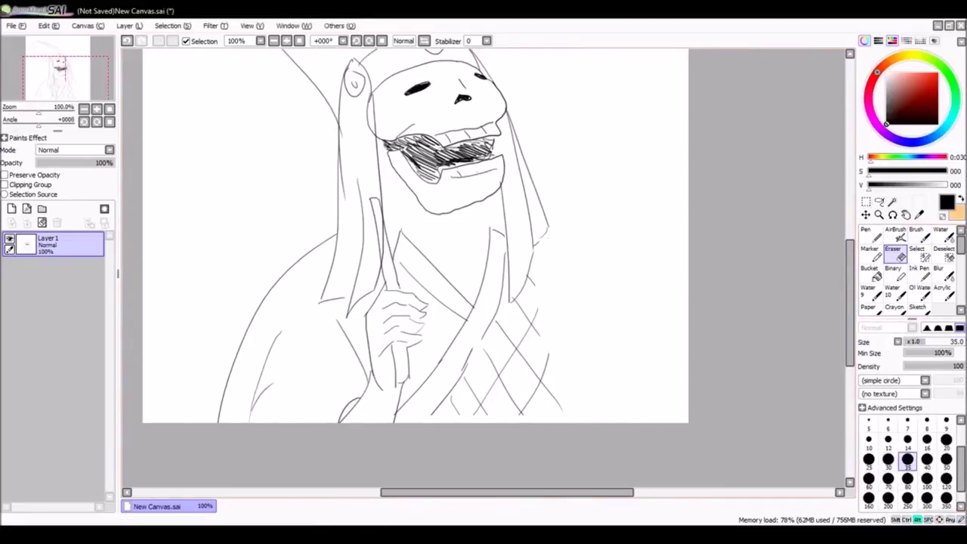
scroll(555, 300, "up", 2)
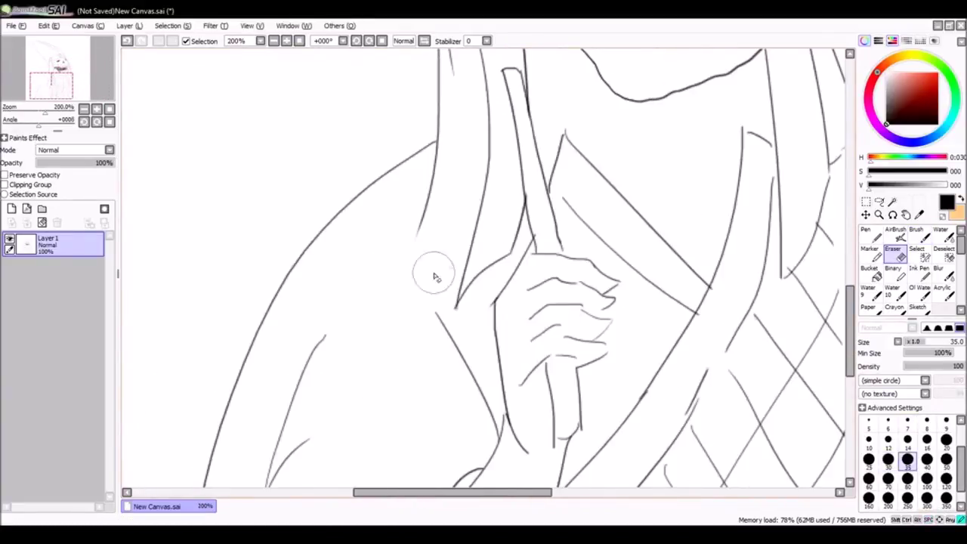
scroll(665, 269, "down", 2)
left_click_drag(664, 269, 671, 218)
key("b")
left_click_drag(460, 231, 436, 390)
key("ctrl+z")
key("ctrl+y")
key("ctrl+z")
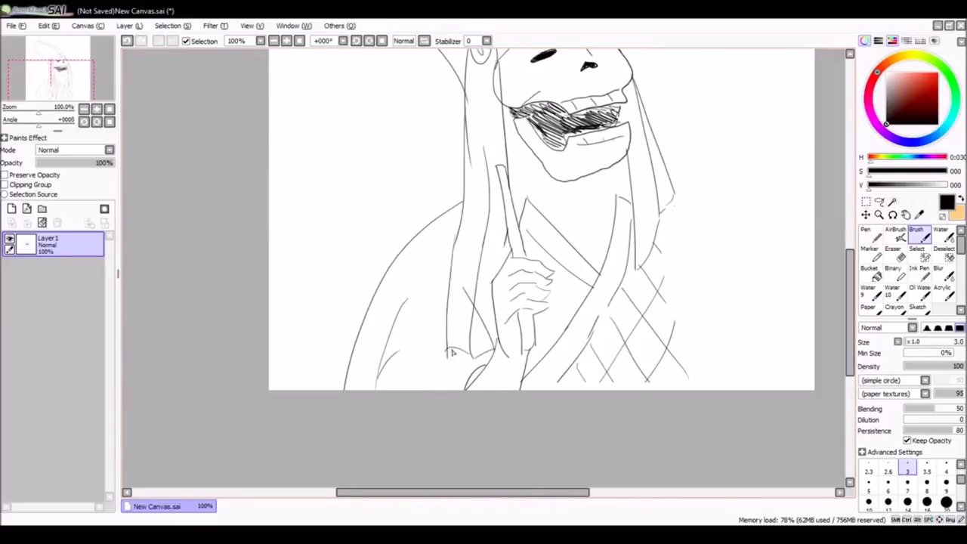
scroll(452, 258, "up", 2)
scroll(433, 299, "down", 2)
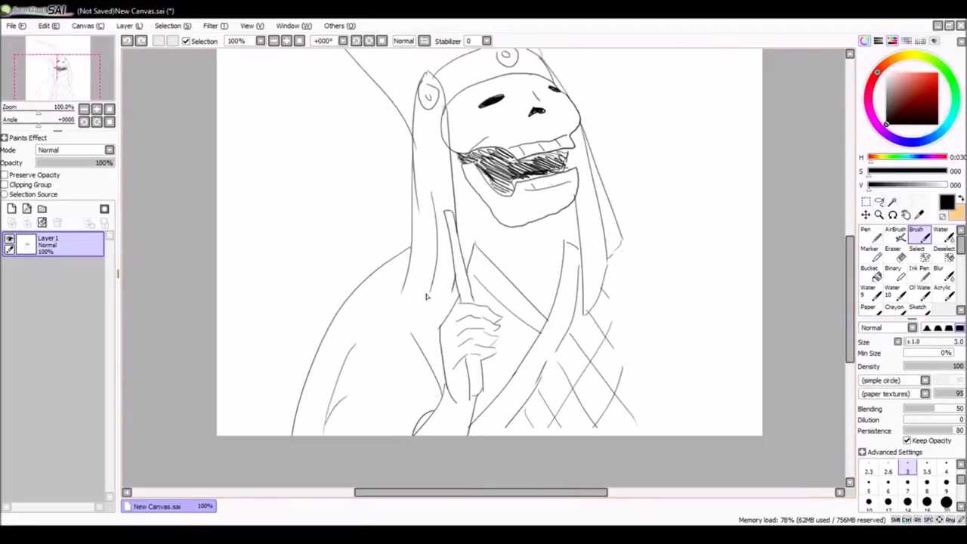
Redraw the near headdress panel longer behind the hand and erase the sleeve line crossing it with a size 30 eraser.
key("e")
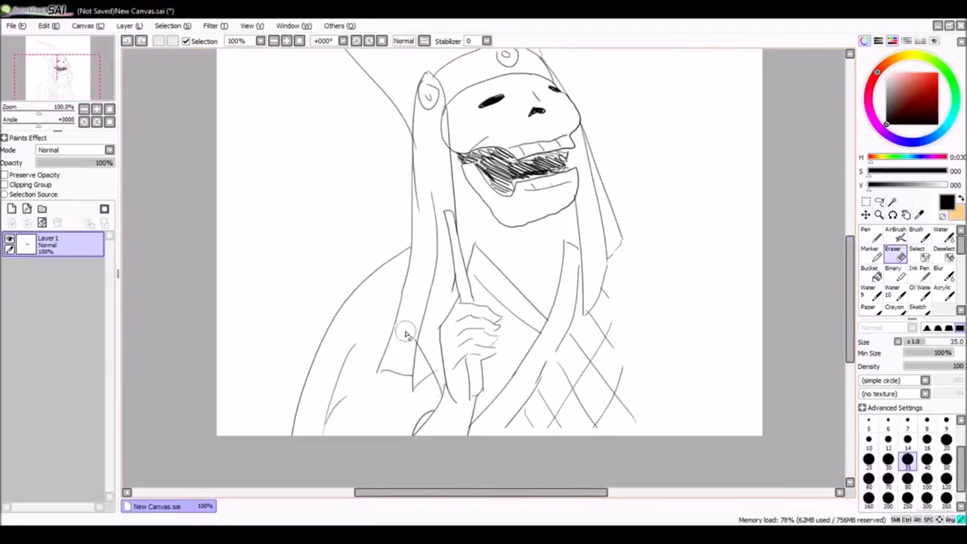
scroll(446, 297, "up", 3)
key("bracketleft")
scroll(602, 336, "down", 1)
Extend the far headdress panel and its outer layer down over the chest lattice, finishing both with angled hems.
key("b")
scroll(521, 253, "down", 2)
key("ctrl+z")
key("ctrl+z")
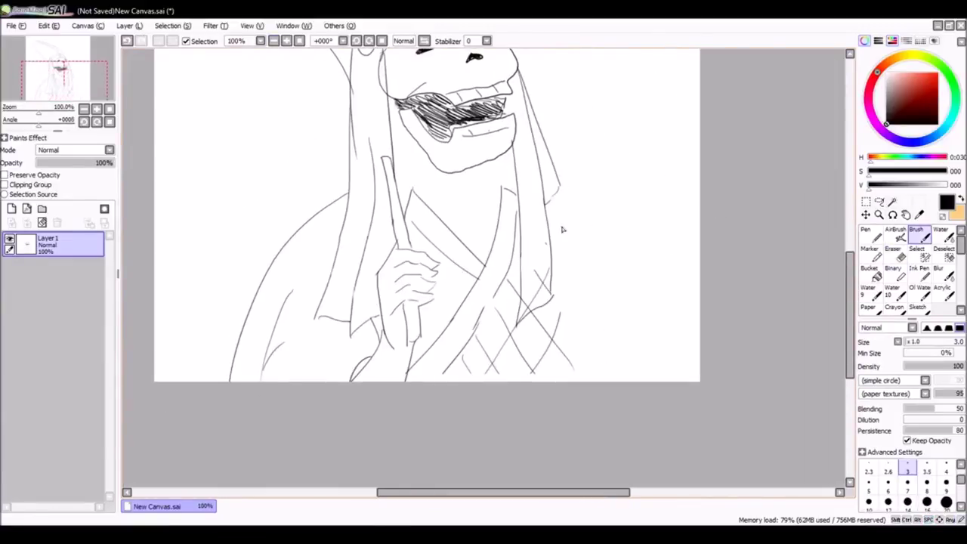
left_click_drag(554, 176, 579, 264)
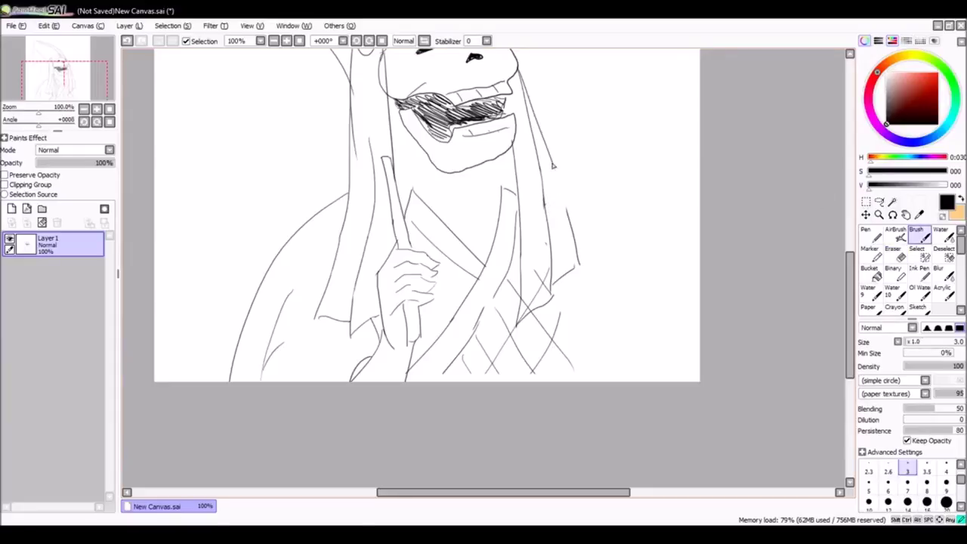
Hatch blush marks beneath both eye sockets and erase the skull outline overlapping the near headdress panel.
scroll(553, 165, "up", 3)
left_click(291, 43)
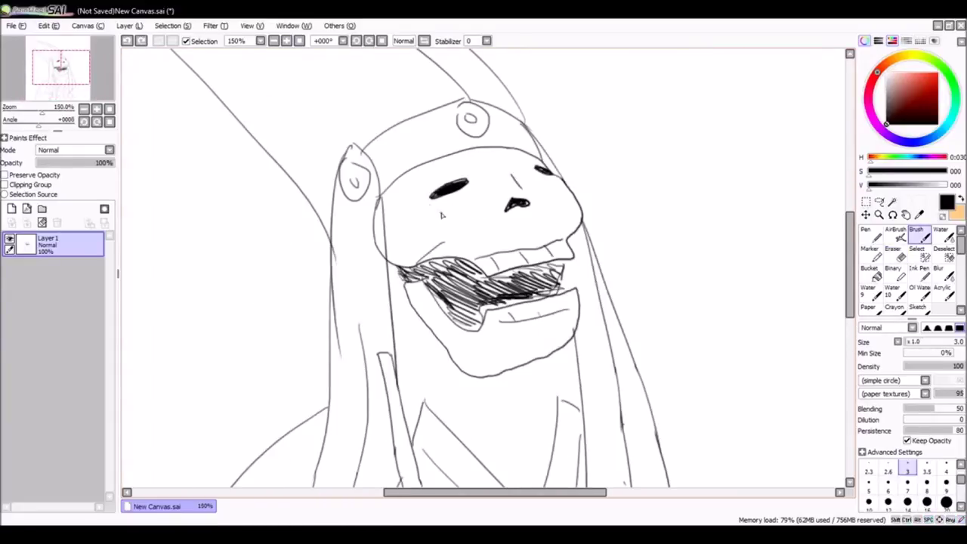
key("e")
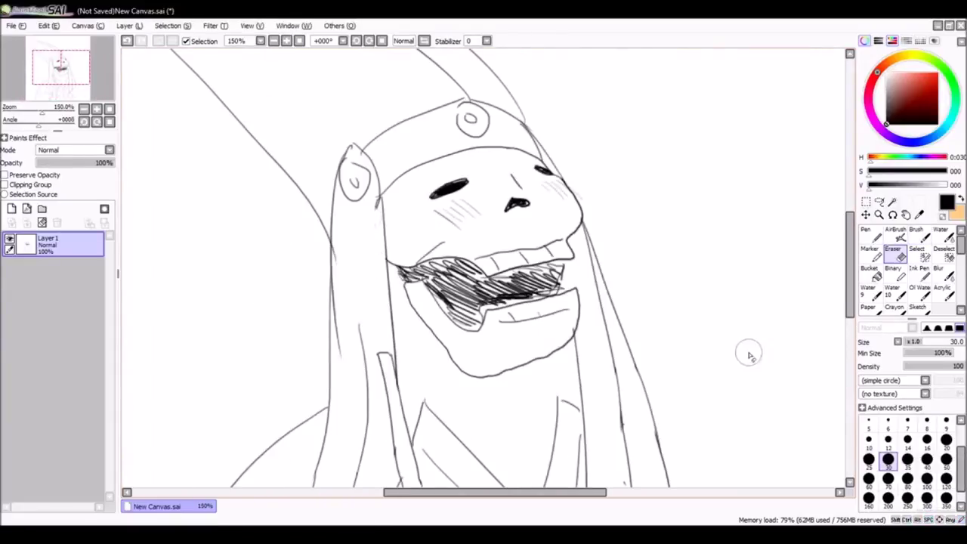
scroll(559, 242, "down", 1)
left_click_drag(593, 435, 558, 329)
key("b")
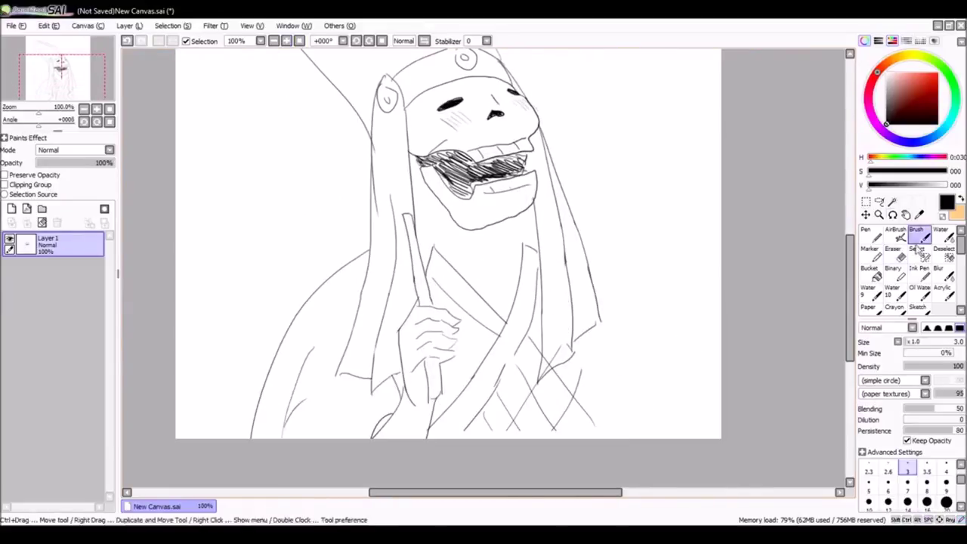
left_click(541, 275)
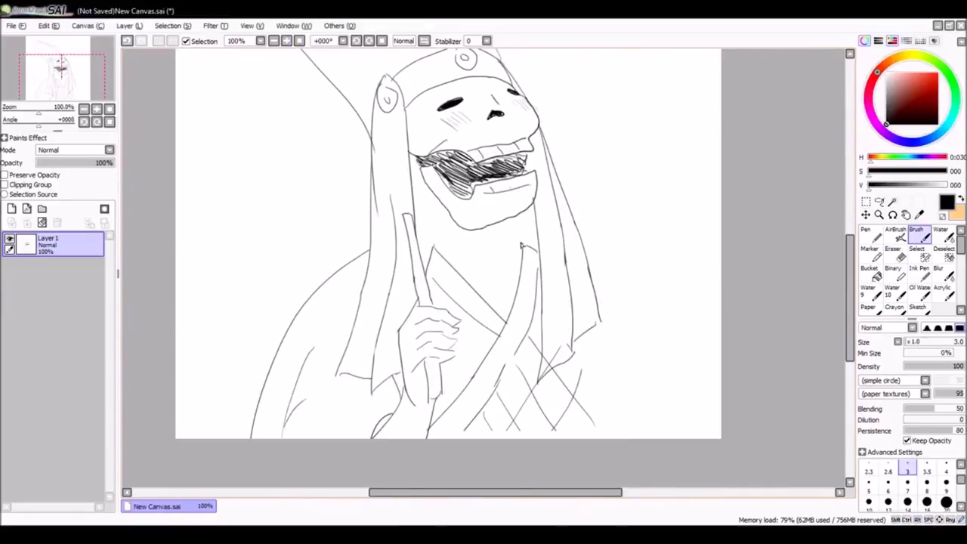
left_click_drag(593, 347, 640, 341)
left_click_drag(632, 390, 662, 311)
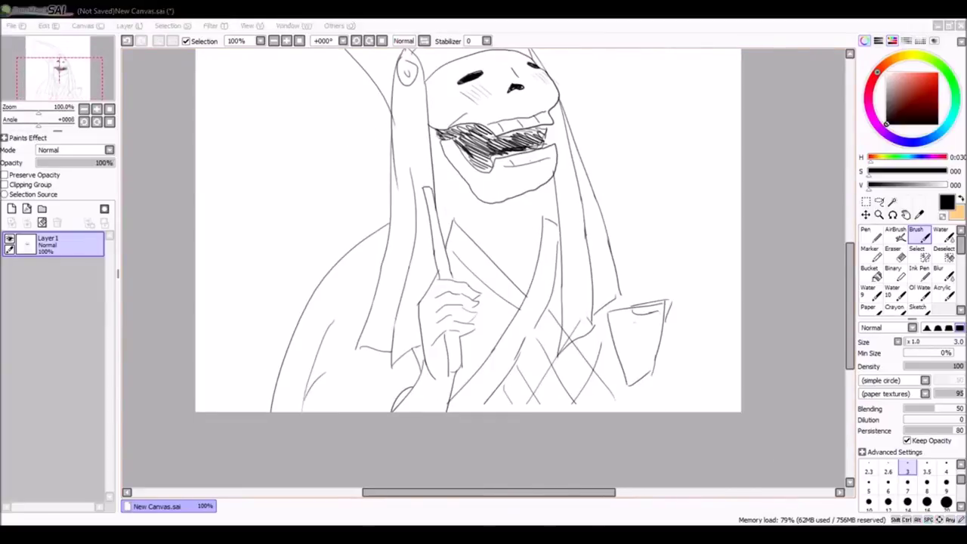
key("e")
mouse_move(627, 317)
left_mouse_down()
mouse_move(655, 352)
mouse_move(626, 373)
mouse_move(603, 366)
left_mouse_up()
Draw a tapered cup with a small round emblem held by fingers beside the far headdress panel, and shade it with hatching.
key("b")
left_click_drag(654, 348, 616, 349)
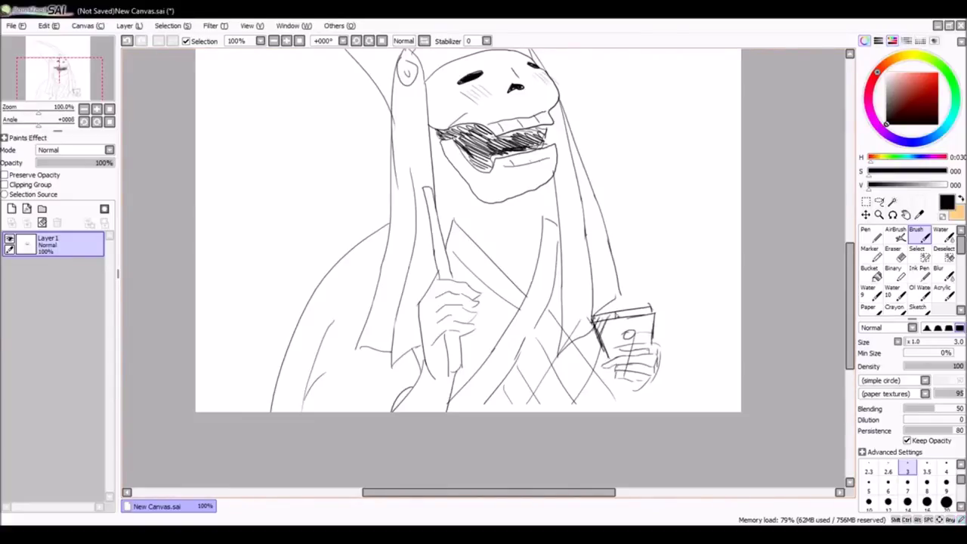
left_click_drag(641, 311, 619, 352)
left_click_drag(631, 360, 618, 327)
Refine the fingers and outer contour of the hand holding the cup, alternating brush strokes with a size 6 eraser.
key("e")
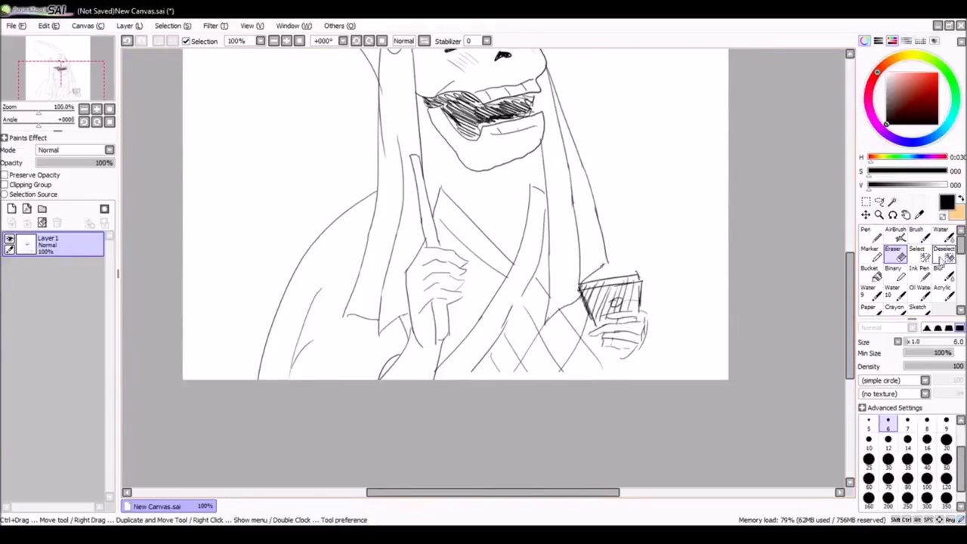
key("b")
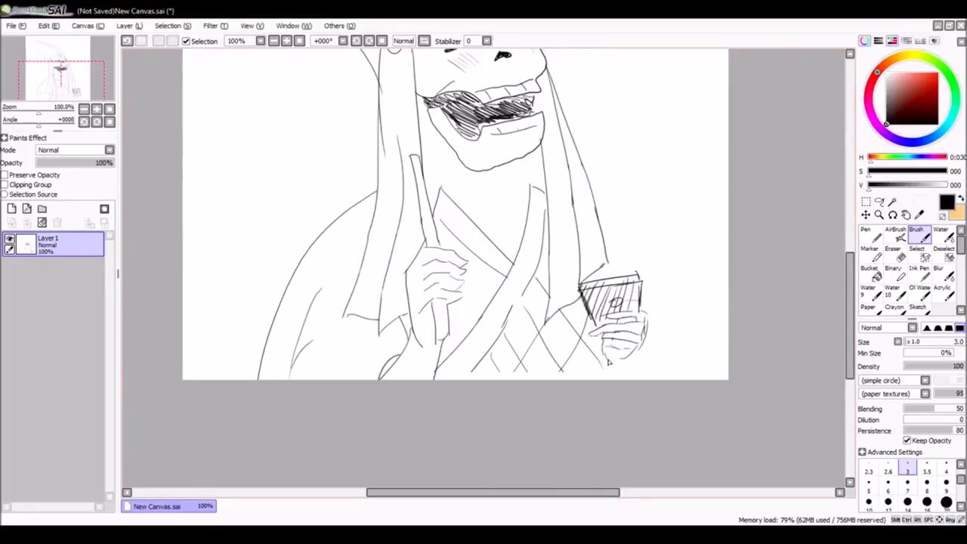
key("e")
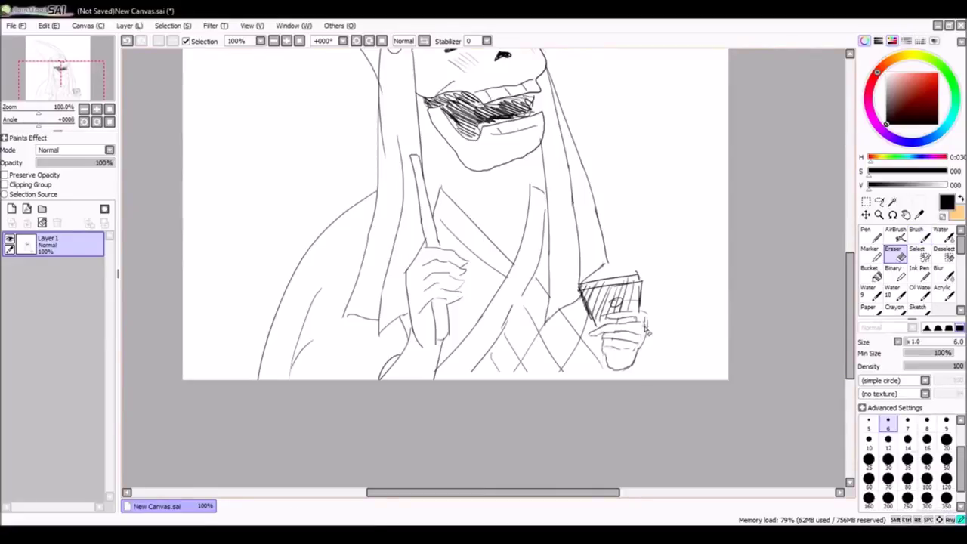
key("b")
left_click_drag(648, 323, 654, 305)
key("e")
key("b")
key("e")
key("b")
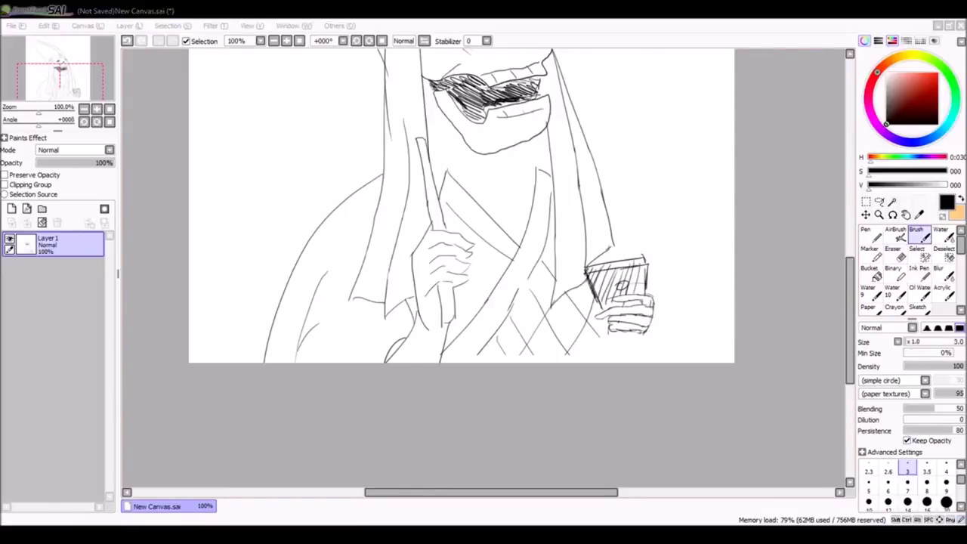
Draw the robe's far shoulder outline down to the canvas edge, and add a wrist and forearm beneath the hand holding the cup.
left_click_drag(605, 191, 714, 361)
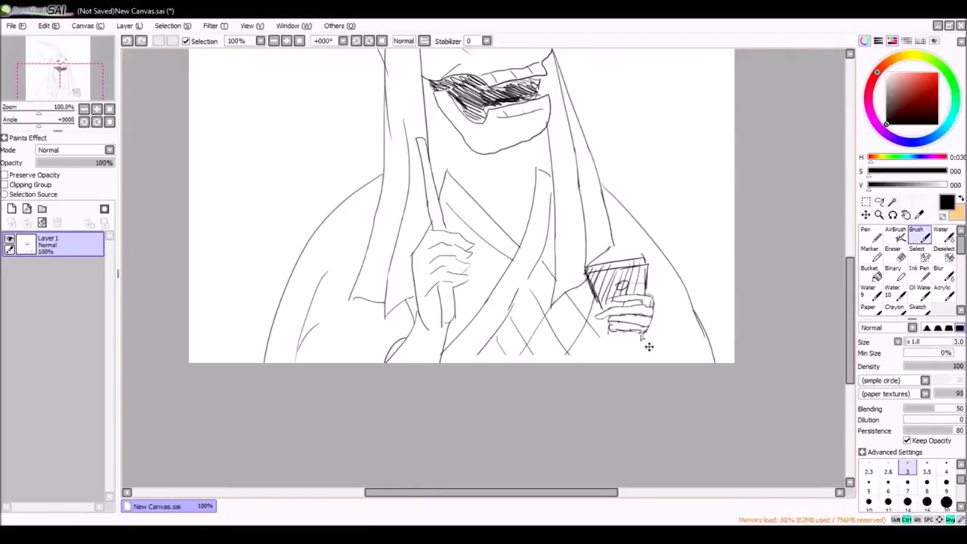
scroll(647, 346, "up", 2)
scroll(648, 346, "right", 2)
left_click(290, 40)
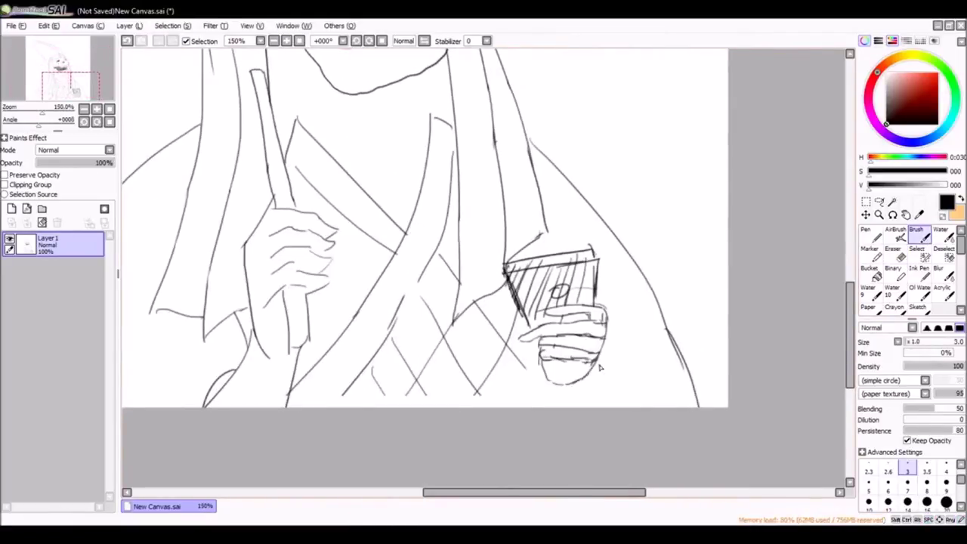
key("h")
key("h")
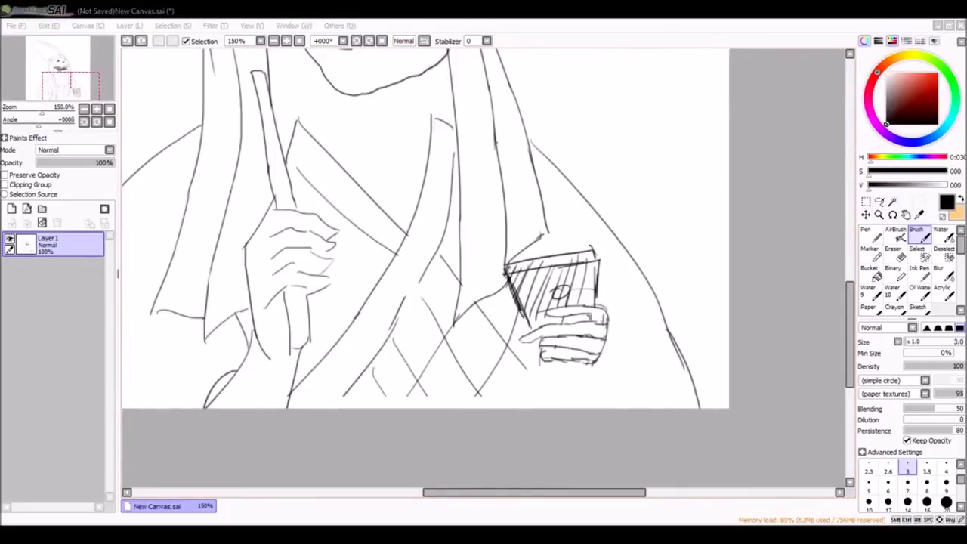
left_click_drag(601, 357, 552, 407)
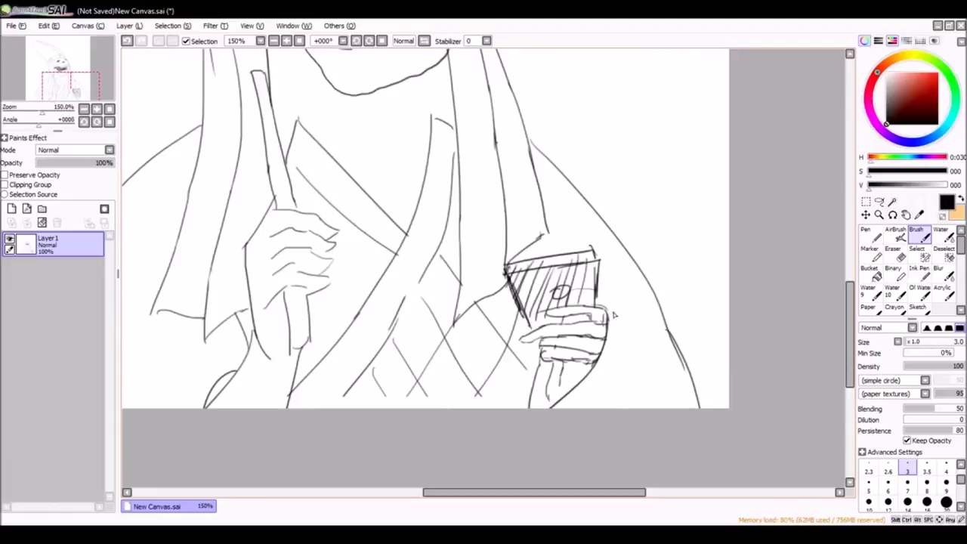
left_click_drag(613, 316, 612, 335)
Redraw the wrist and sleeve below the staff-holding hand with two curved lines, erasing the robe edge that crosses the forearm.
left_click_drag(262, 357, 408, 297)
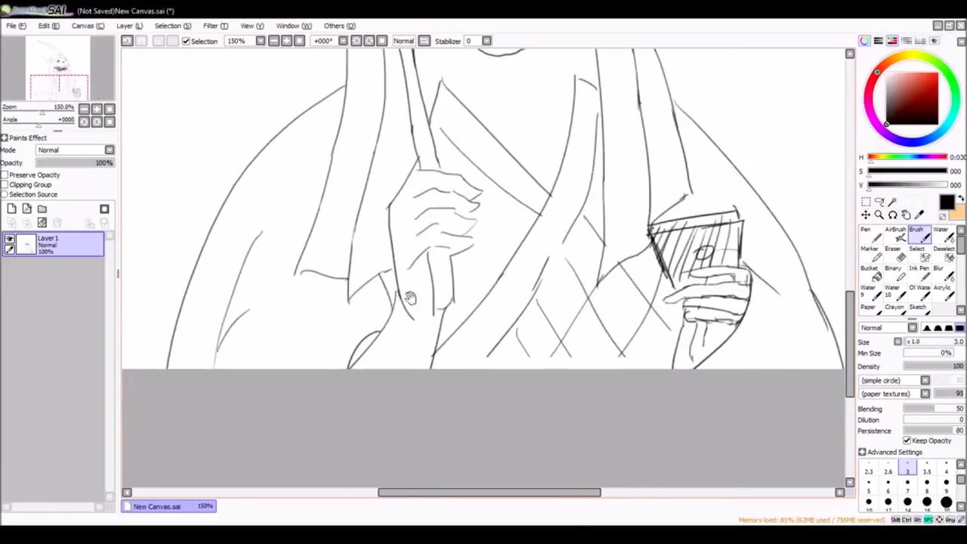
key("ctrl+z")
key("e")
key("ctrl+z")
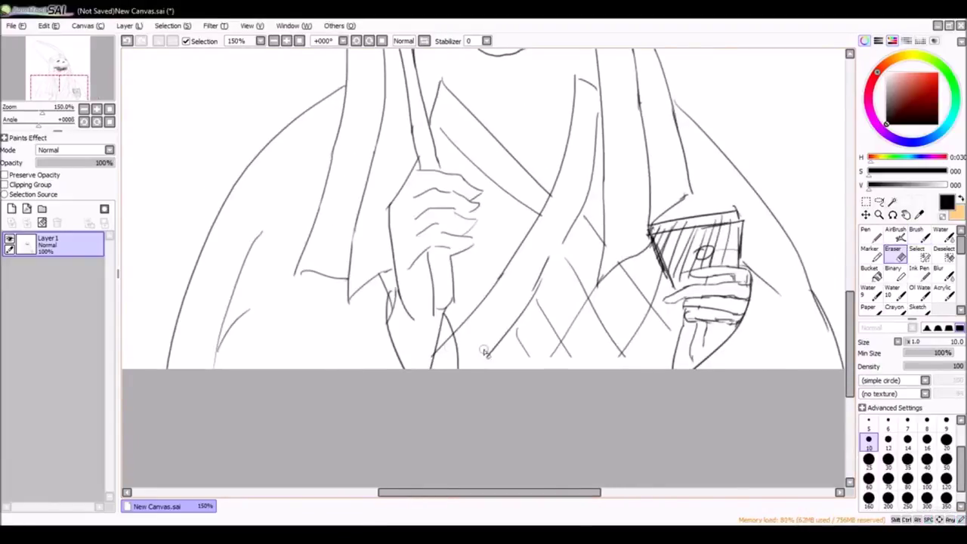
key("bracketleft")
key("bracketleft")
key("bracketleft")
key("bracketleft")
key("bracketleft")
key("b")
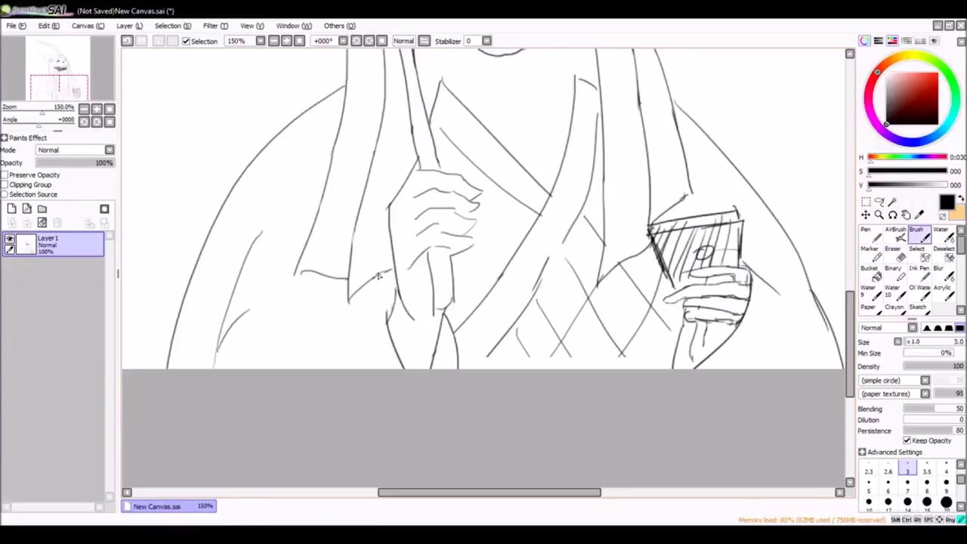
Erase the near shoulder's outline with a size 50 eraser and redraw it as a narrower slope falling from the headdress panel.
scroll(379, 291, "down", 2)
left_click(893, 249)
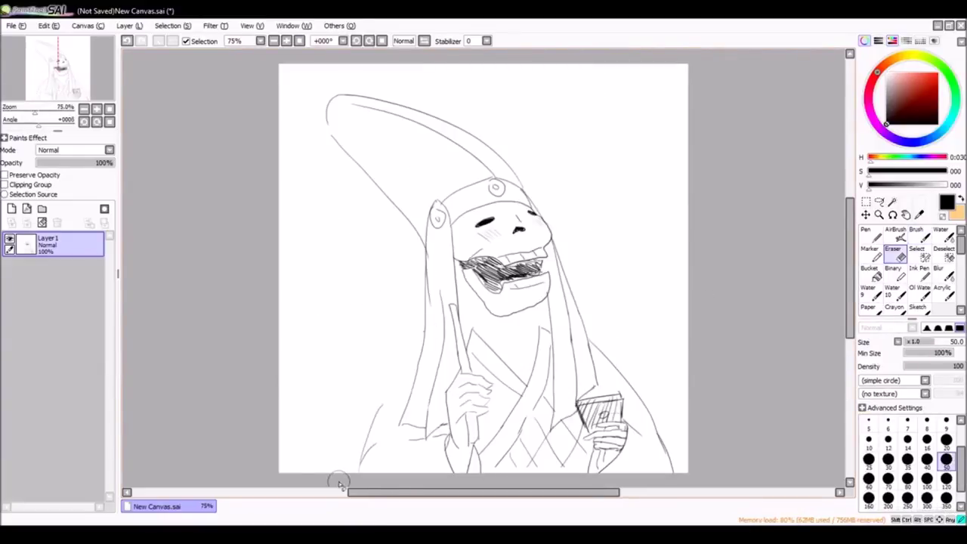
key("b")
left_click_drag(341, 443, 458, 288)
key("ctrl+t")
mouse_move(411, 411)
left_mouse_down()
mouse_move(378, 412)
mouse_move(395, 420)
left_mouse_up()
key("Return")
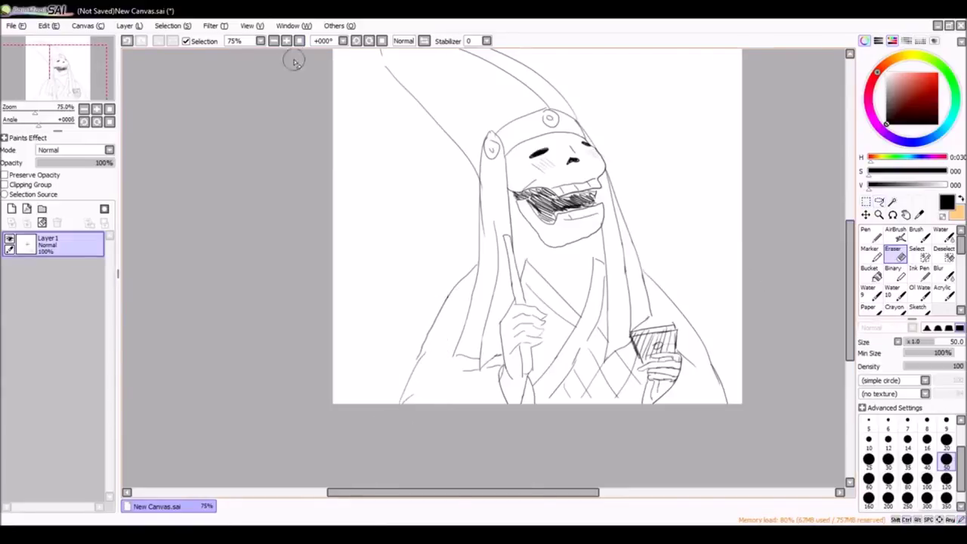
Rework the collar edges below the jaw and draw a long cloak outline from the headdress base down the near side.
scroll(432, 289, "up", 2)
left_click_drag(433, 290, 326, 350)
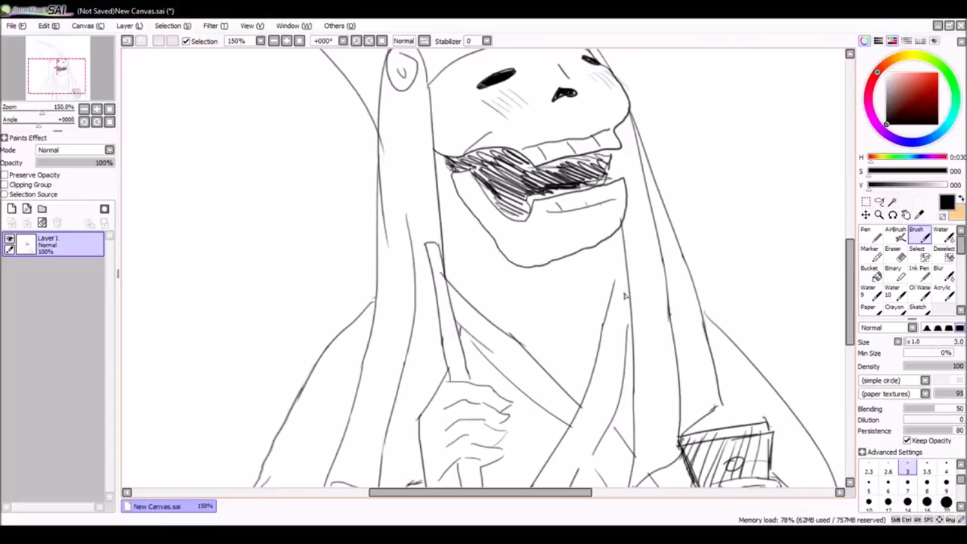
key("h")
key("h")
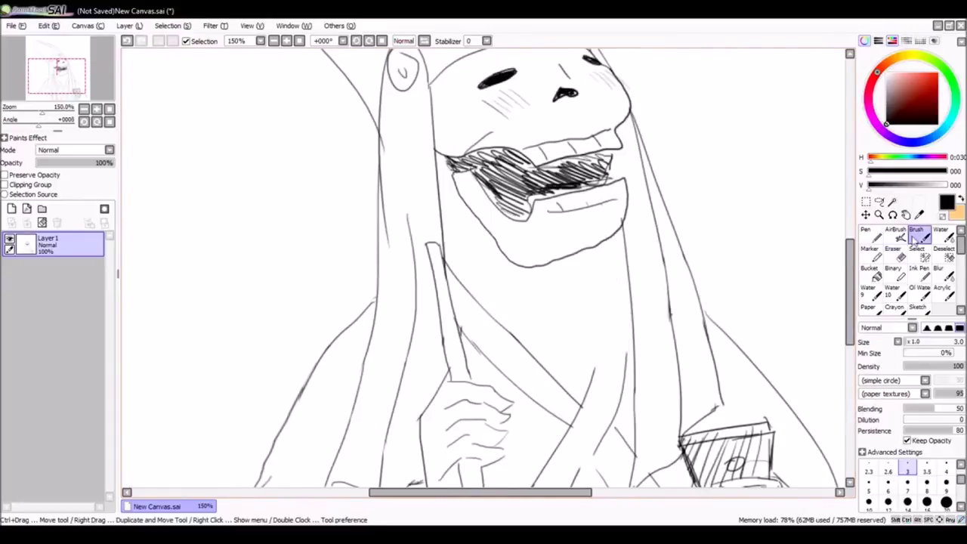
scroll(636, 270, "down", 2)
mouse_move(636, 270)
left_mouse_down()
mouse_move(657, 257)
mouse_move(653, 306)
left_mouse_up()
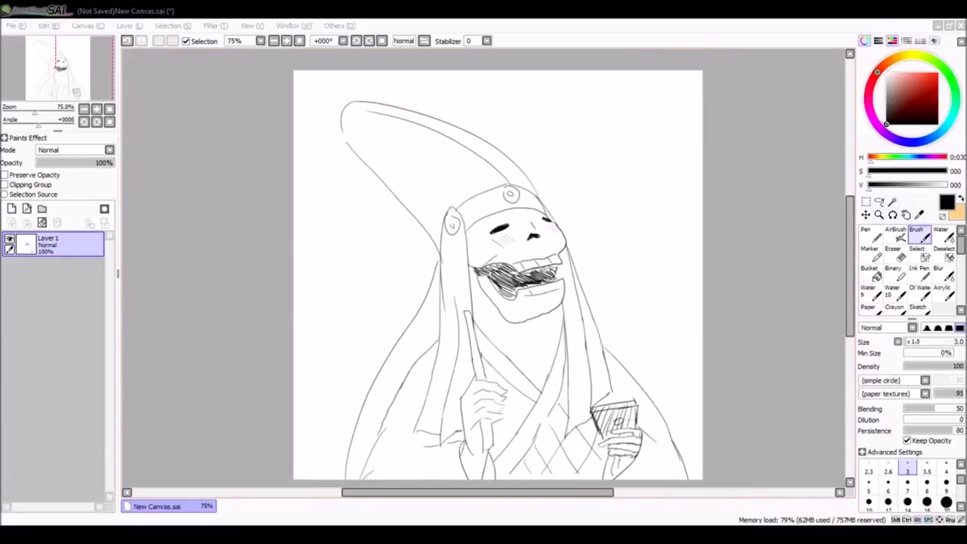
Draw a baseball cap over the headdress tip, with a rounded crown, a curved lower edge and a long drooping brim.
left_click_drag(386, 95, 432, 125)
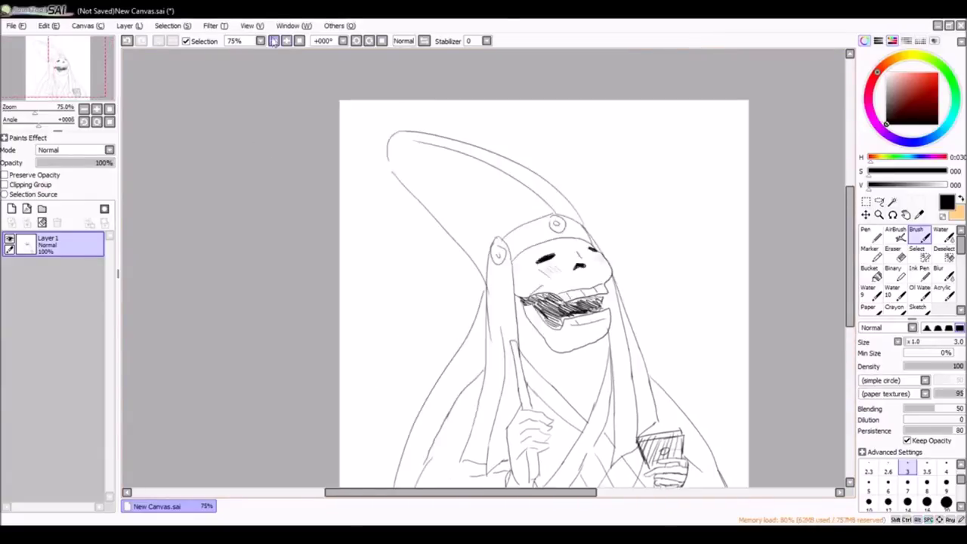
scroll(431, 125, "up", 1)
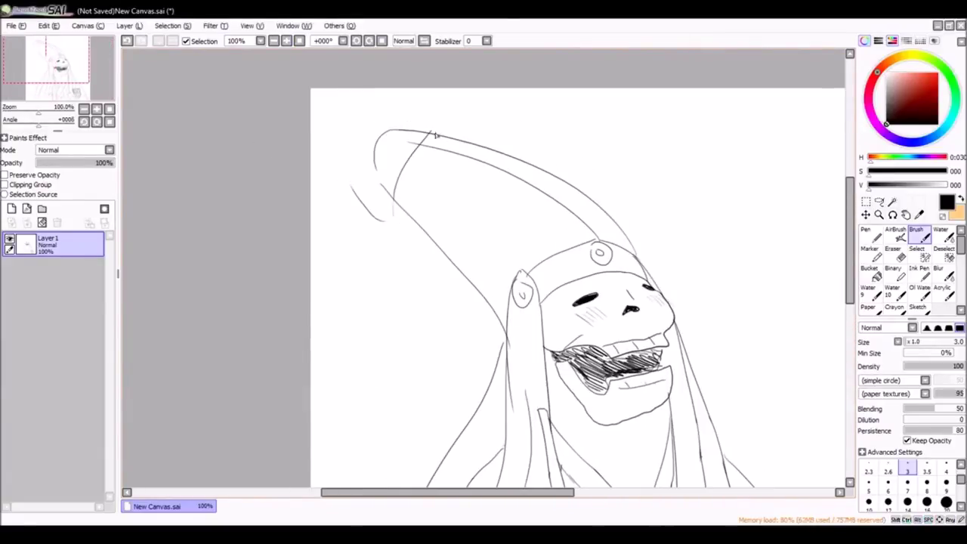
left_click_drag(436, 135, 430, 138)
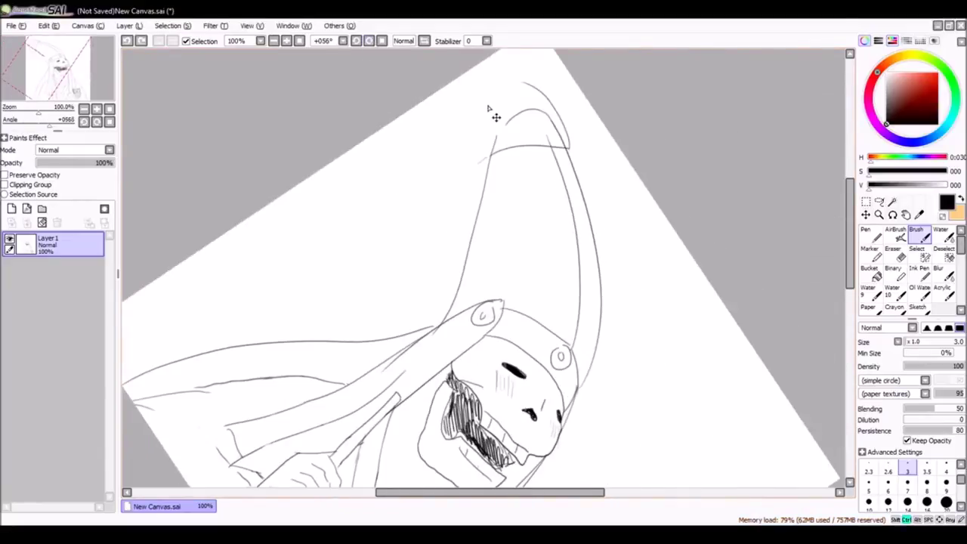
left_click_drag(497, 156, 380, 216)
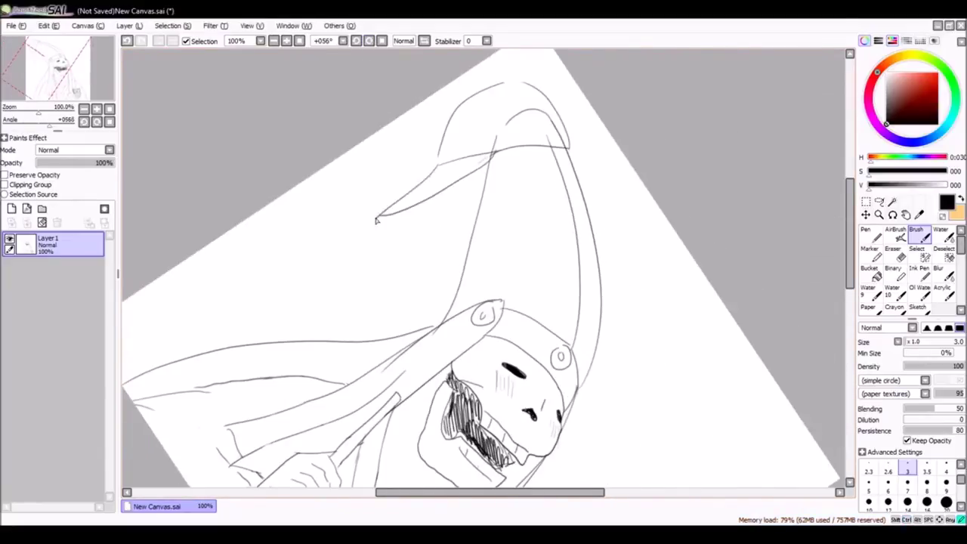
key("ctrl+z")
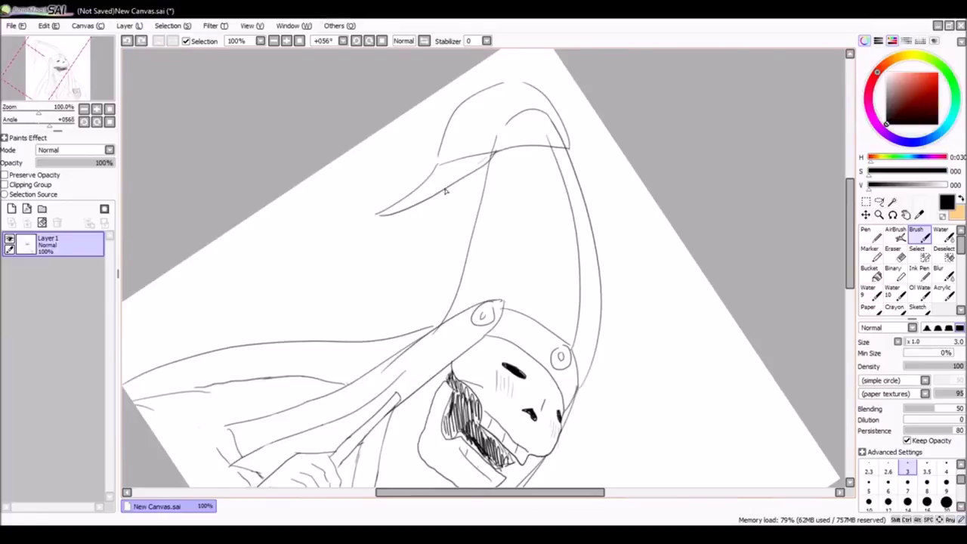
key("End")
key("Home")
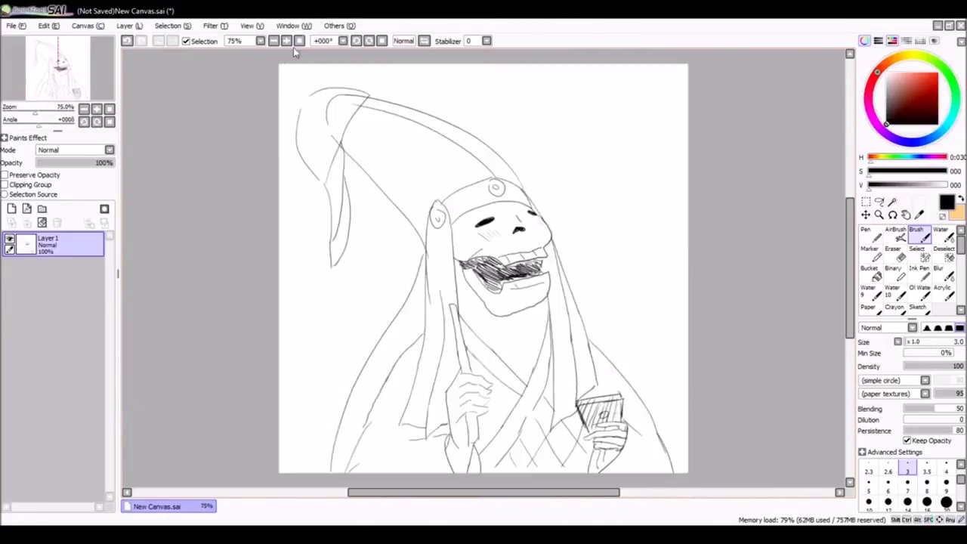
Erase the headdress lines inside the cap with a size 12 eraser, and add a top button and a curved panel seam.
scroll(388, 161, "up", 2)
key("e")
scroll(389, 184, "up", 2)
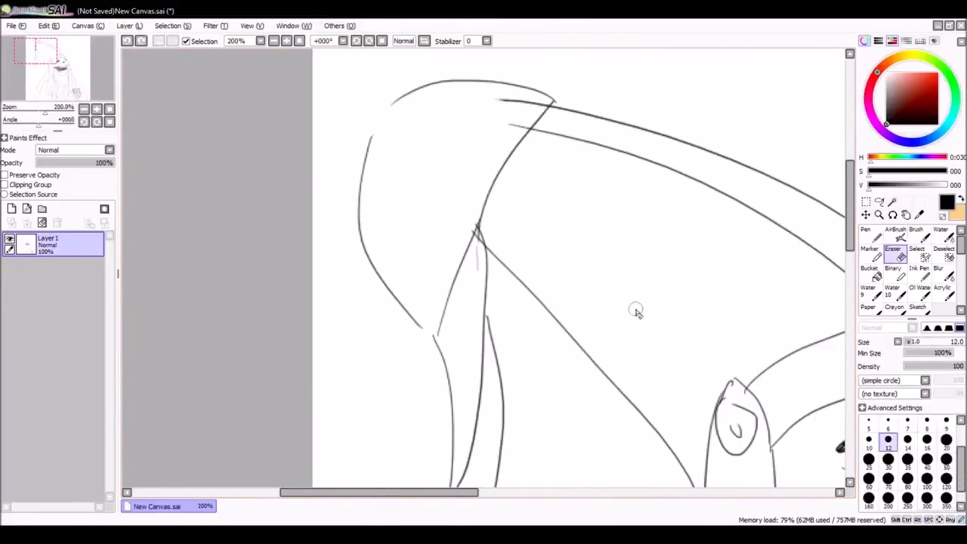
key("b")
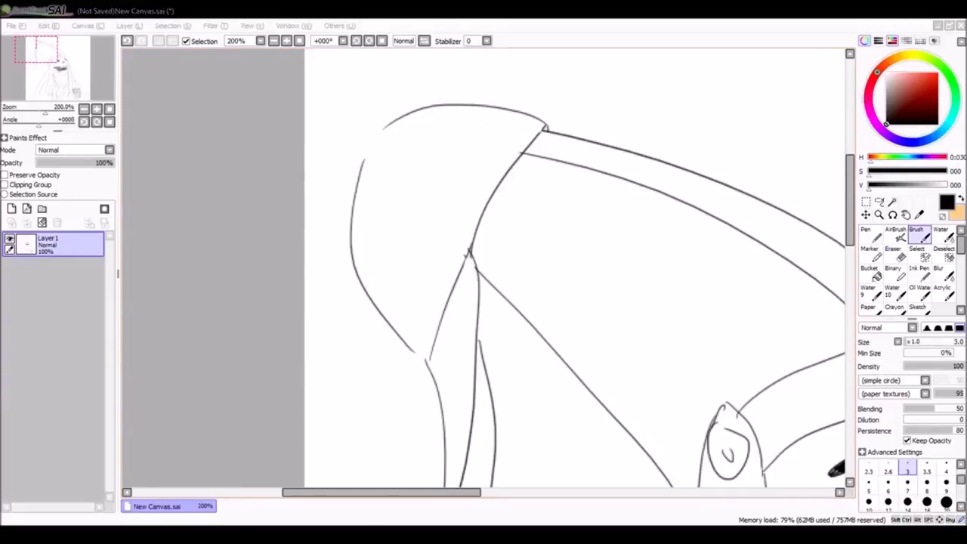
scroll(388, 123, "down", 2)
scroll(391, 139, "up", 1)
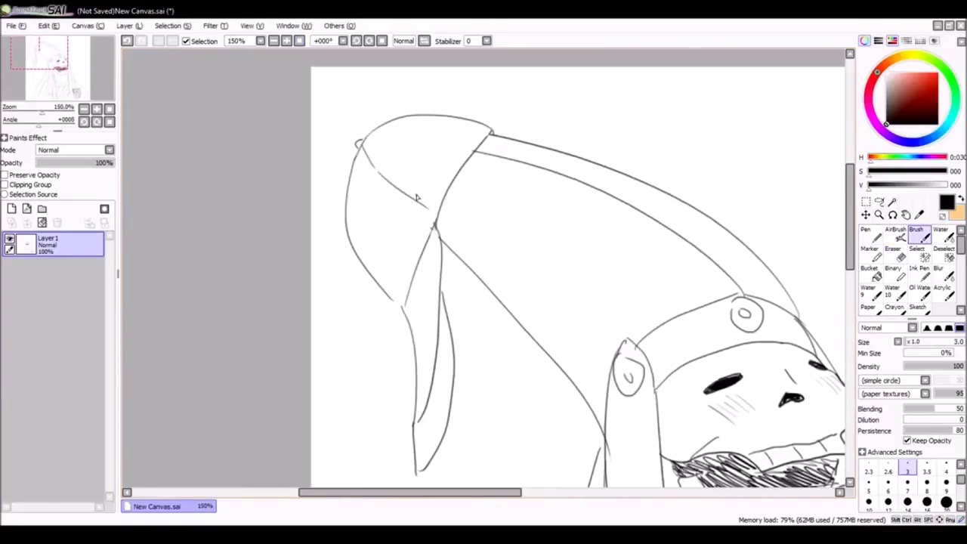
Letter "GET SMOKED" in two lines on the cap's front panel, and add another seam and small eyelet dots to the crown.
key("End")
key("End")
key("End")
scroll(423, 132, "up", 2)
mouse_move(402, 240)
left_mouse_down()
mouse_move(399, 252)
mouse_move(418, 255)
mouse_move(442, 223)
left_mouse_up()
left_click_drag(433, 224, 436, 241)
mouse_move(395, 287)
left_mouse_down()
mouse_move(385, 313)
mouse_move(427, 299)
left_mouse_up()
left_click_drag(440, 278, 439, 281)
left_click_drag(453, 272, 458, 291)
left_click_drag(467, 265, 470, 289)
mouse_move(483, 262)
left_mouse_down()
mouse_move(483, 284)
mouse_move(487, 276)
left_mouse_up()
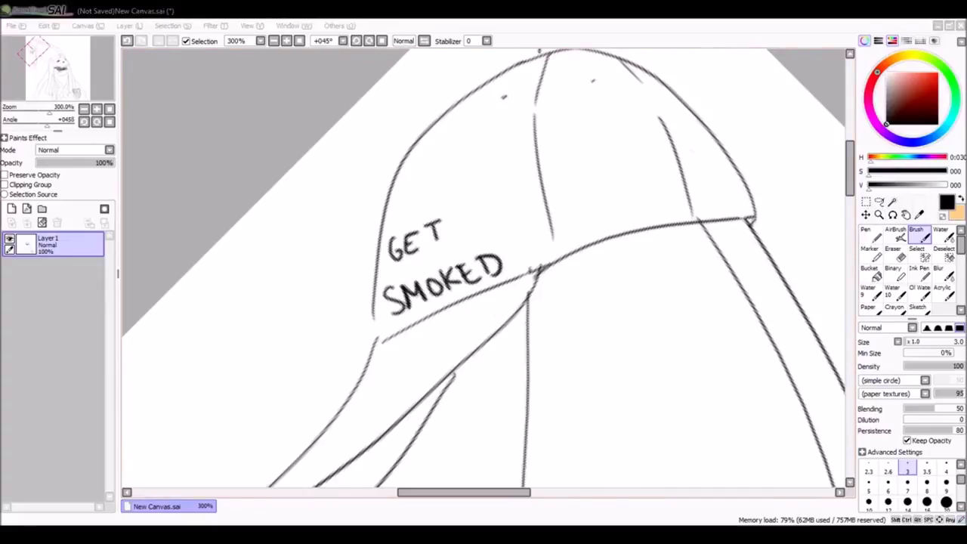
Redraw the cap's brim as a shorter pointed shape with a curved underside, and erase the overlapping line ends.
left_click_drag(284, 219, 366, 83)
mouse_move(629, 447)
left_mouse_down()
mouse_move(683, 416)
mouse_move(393, 318)
left_mouse_up()
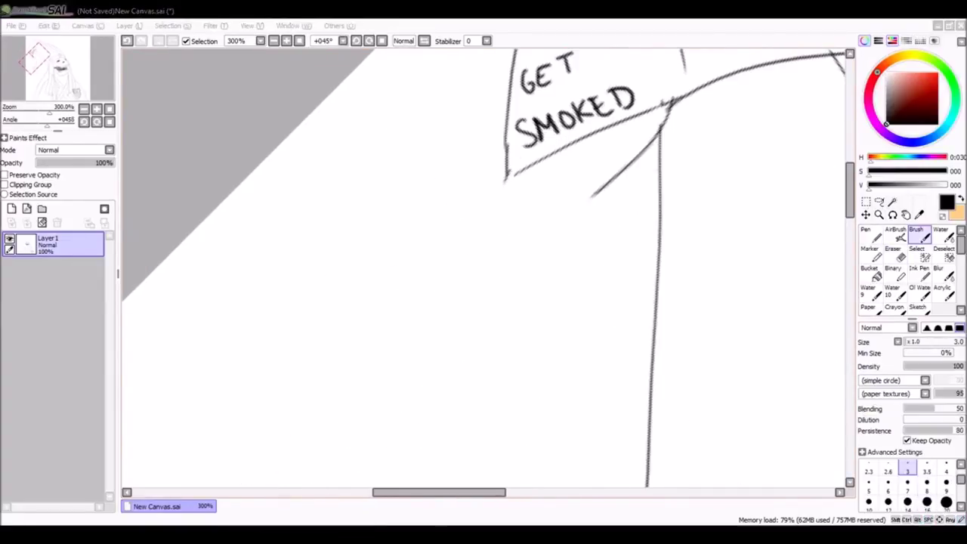
mouse_move(508, 175)
left_mouse_down()
mouse_move(438, 269)
mouse_move(567, 198)
mouse_move(495, 261)
left_mouse_up()
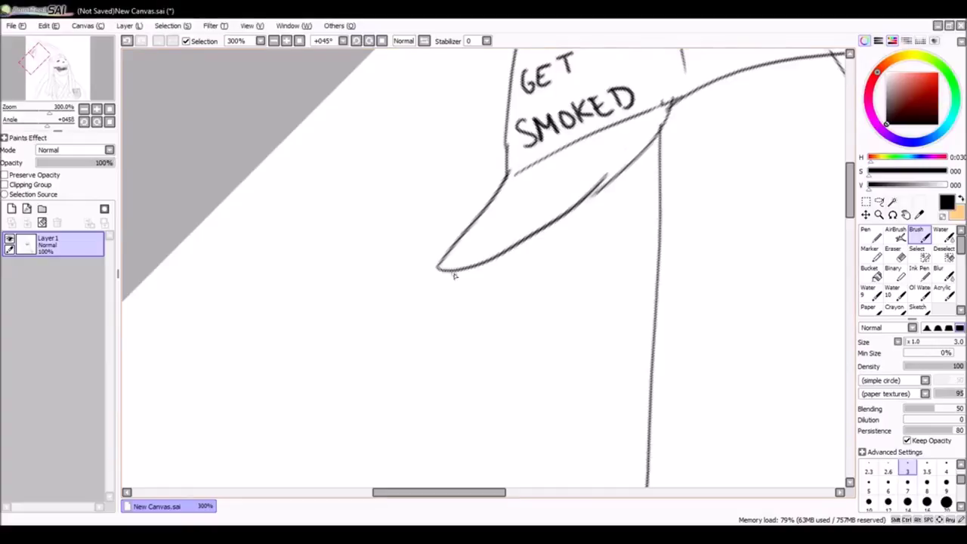
mouse_move(433, 272)
left_mouse_down()
mouse_move(361, 341)
mouse_move(387, 337)
left_mouse_up()
key("h")
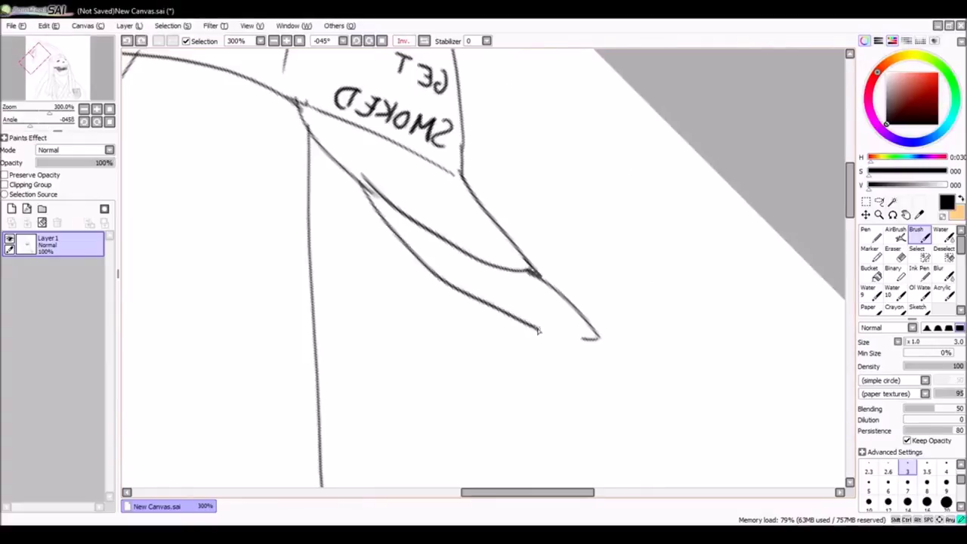
left_click_drag(362, 185, 582, 333)
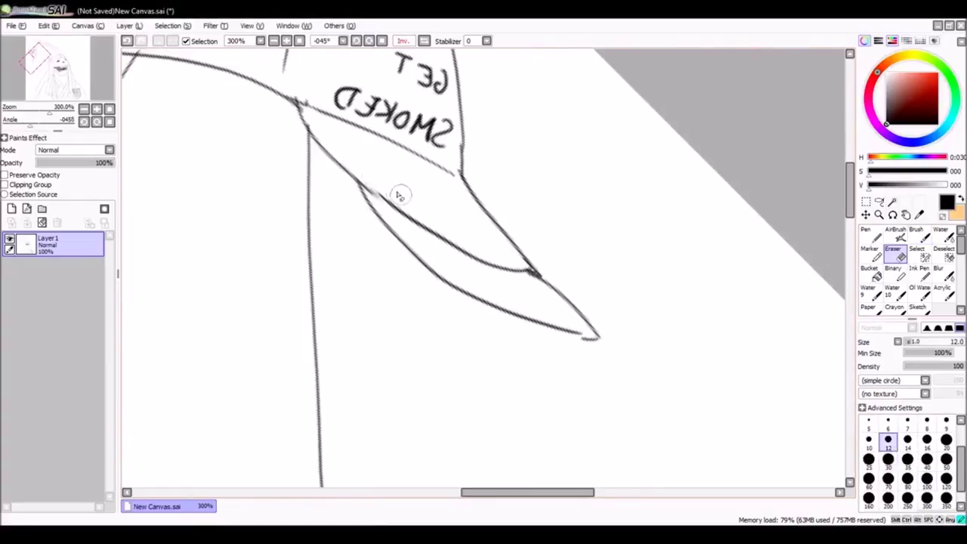
Erase part of the cap's rear edge where it meets the headdress, using a size 12 eraser.
key("Home")
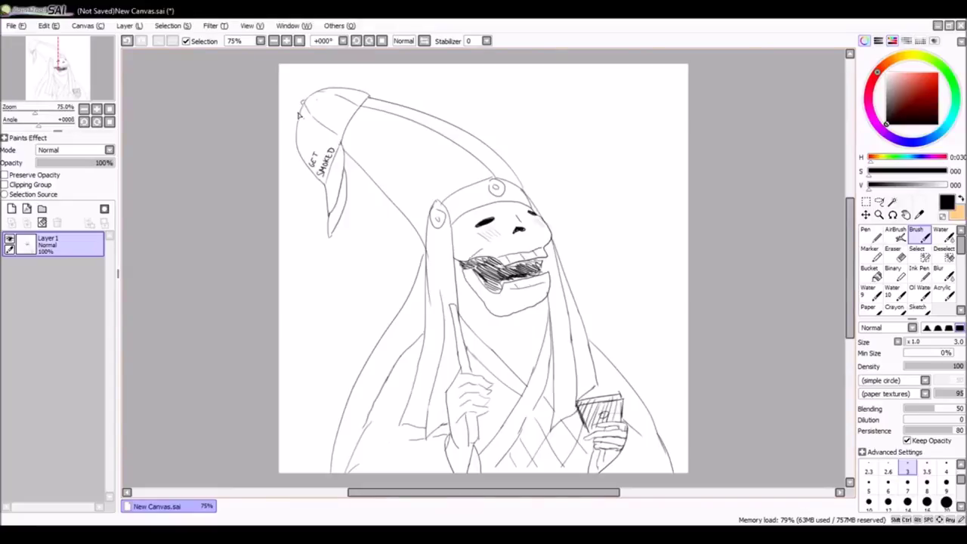
left_click(287, 43)
left_click_drag(357, 100, 462, 225)
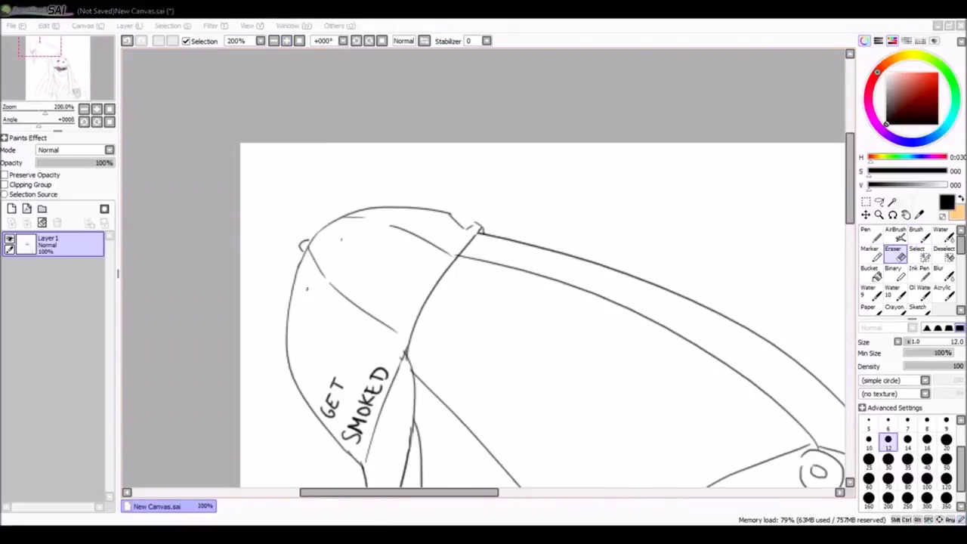
key("Home")
Try to shade the neck area between the jaw and collar with dense black brush hatching.
scroll(476, 229, "up", 3)
left_click_drag(346, 98, 367, 141)
left_click_drag(452, 316, 543, 408)
key("ctrl+z")
left_click_drag(594, 200, 555, 266)
mouse_move(499, 374)
left_mouse_down()
mouse_move(408, 272)
mouse_move(378, 213)
left_mouse_up()
mouse_move(424, 242)
left_mouse_down()
mouse_move(361, 128)
mouse_move(349, 241)
mouse_move(418, 280)
mouse_move(431, 323)
mouse_move(559, 280)
mouse_move(582, 242)
left_mouse_up()
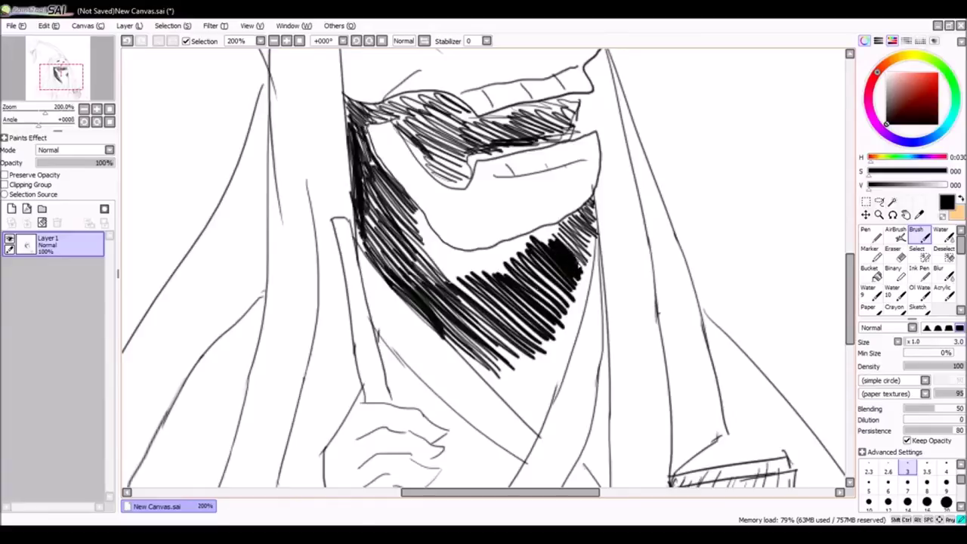
Undo the neck hatching and fill the area between jaw and collar, along with the open mouth, in solid black.
left_click(871, 272)
key("ctrl+z")
key("ctrl+z")
key("ctrl+z")
key("ctrl+z")
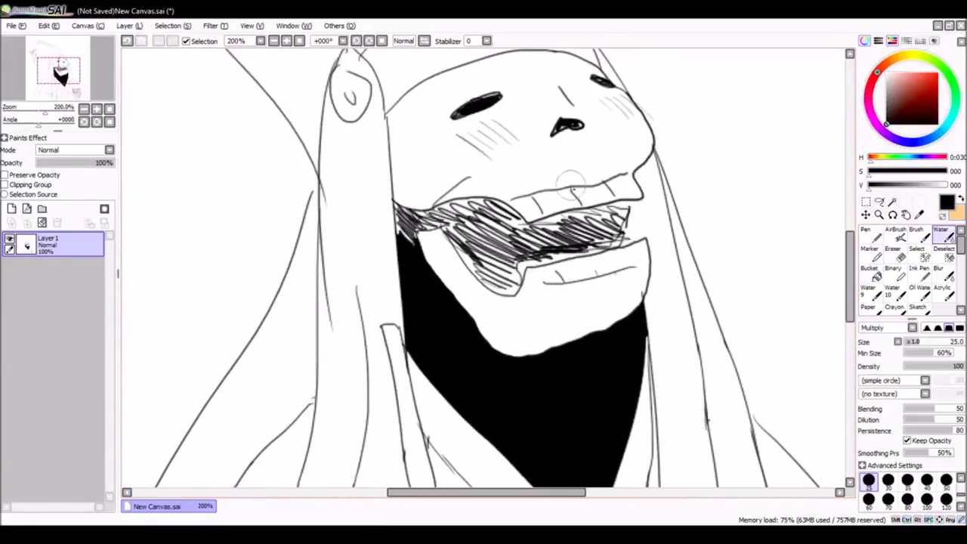
mouse_move(491, 265)
left_mouse_down()
mouse_move(479, 250)
mouse_move(495, 284)
mouse_move(529, 246)
mouse_move(589, 227)
mouse_move(534, 255)
mouse_move(605, 239)
mouse_move(616, 210)
left_mouse_up()
left_click(889, 485)
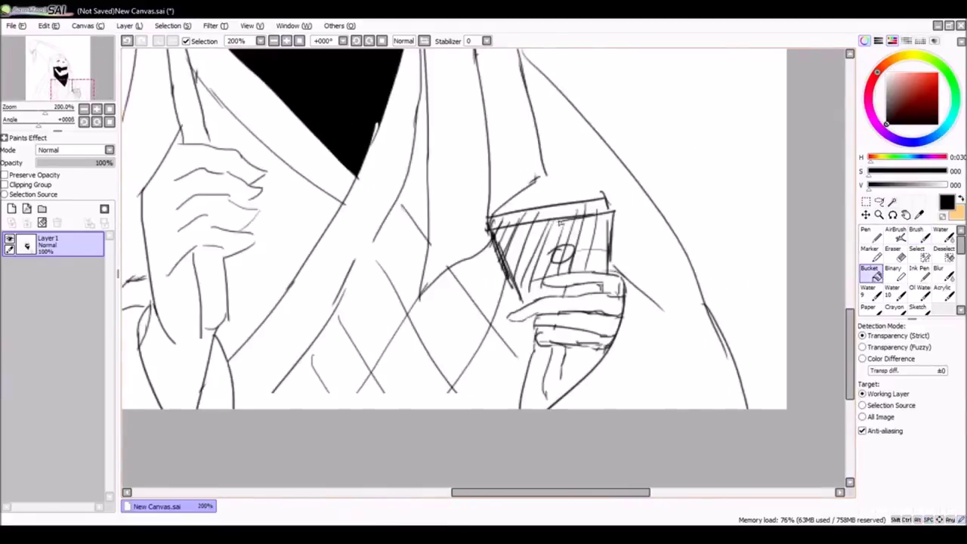
Paint over the cup's hatching and emblem in black with a size 8 brush.
left_click_drag(499, 212, 575, 280)
left_click_drag(533, 219, 609, 272)
left_click_drag(572, 224, 608, 208)
key("e")
key("b")
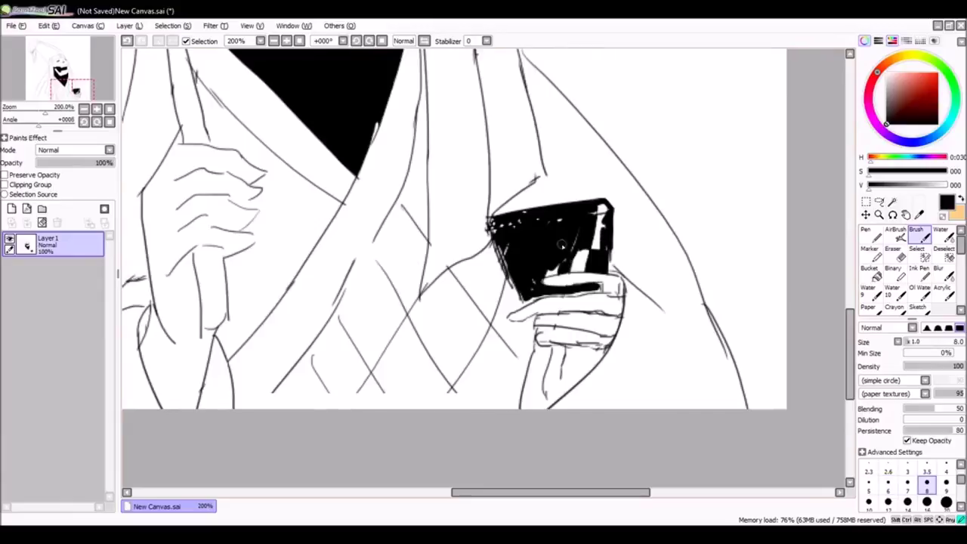
left_click_drag(569, 269, 577, 259)
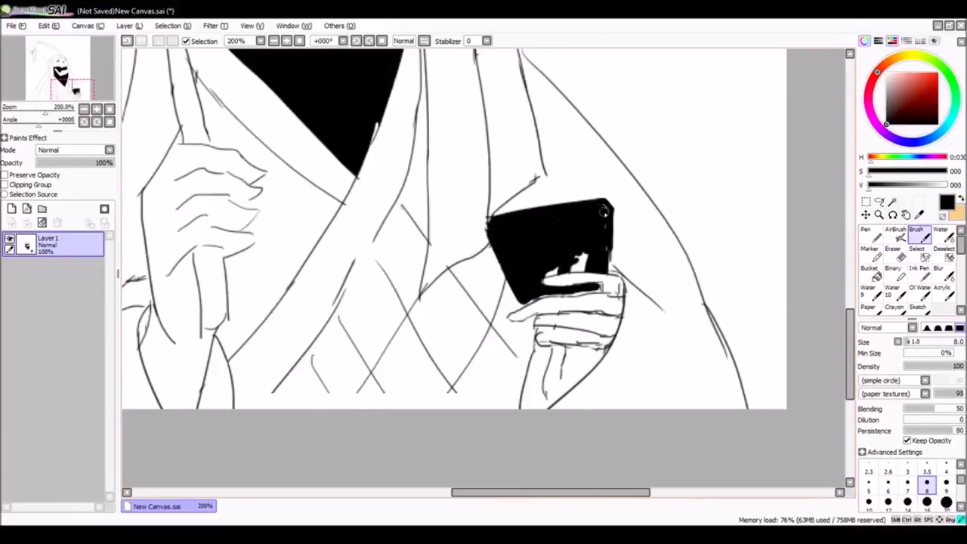
Fill the remaining gaps above the cup-holding fingers in black with a size 7 brush, and clean the finger edge with a size 6 eraser.
key("bracketright")
key("bracketright")
key("bracketright")
key("bracketright")
key("bracketright")
key("bracketright")
key("bracketright")
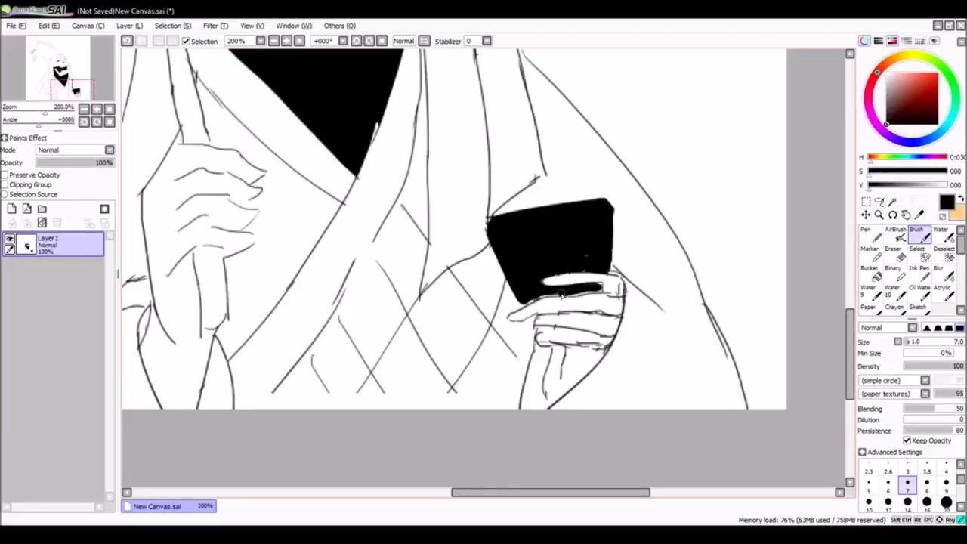
key("e")
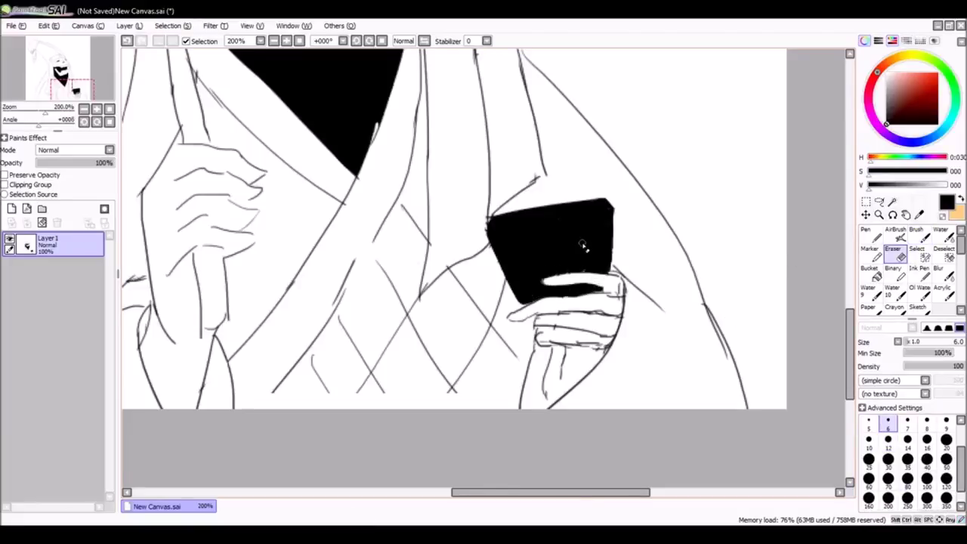
Erase a thin rim line and a small oval emblem out of the black cup with a size 3 eraser.
key("bracketleft")
key("bracketleft")
key("bracketleft")
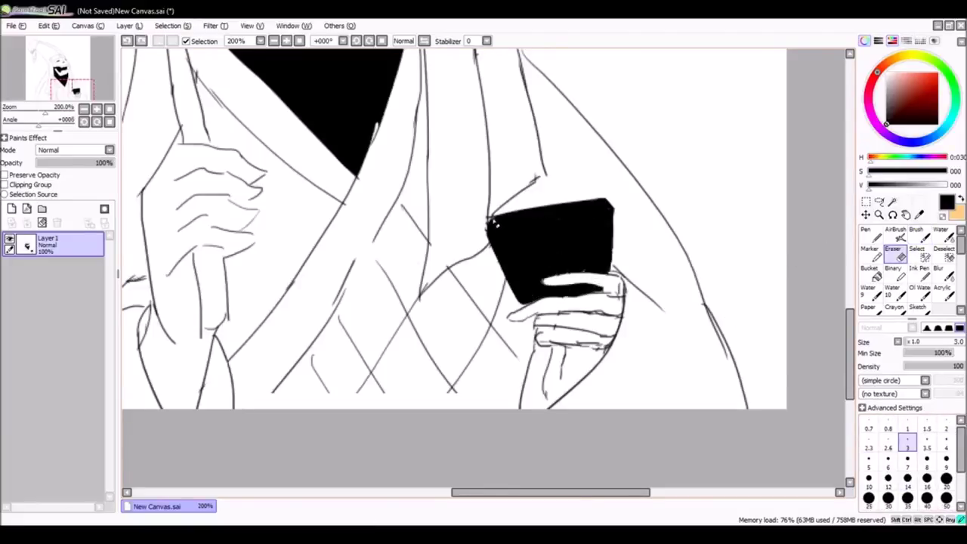
left_click_drag(558, 245, 559, 244)
scroll(559, 250, "up", 1)
scroll(560, 250, "down", 3)
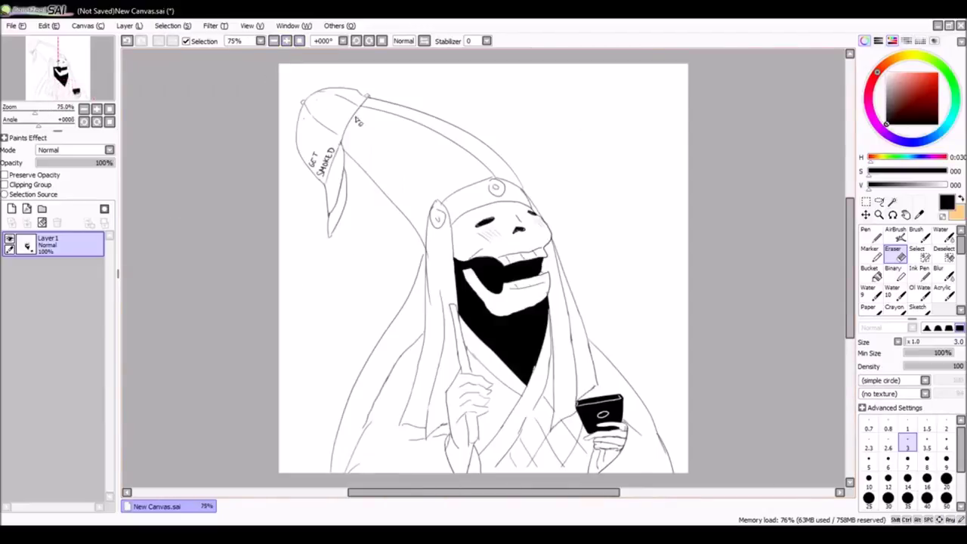
Add a new layer and place it beneath the line art layer.
scroll(529, 303, "up", 2)
key("b")
scroll(128, 272, "down", 3)
left_click(11, 208)
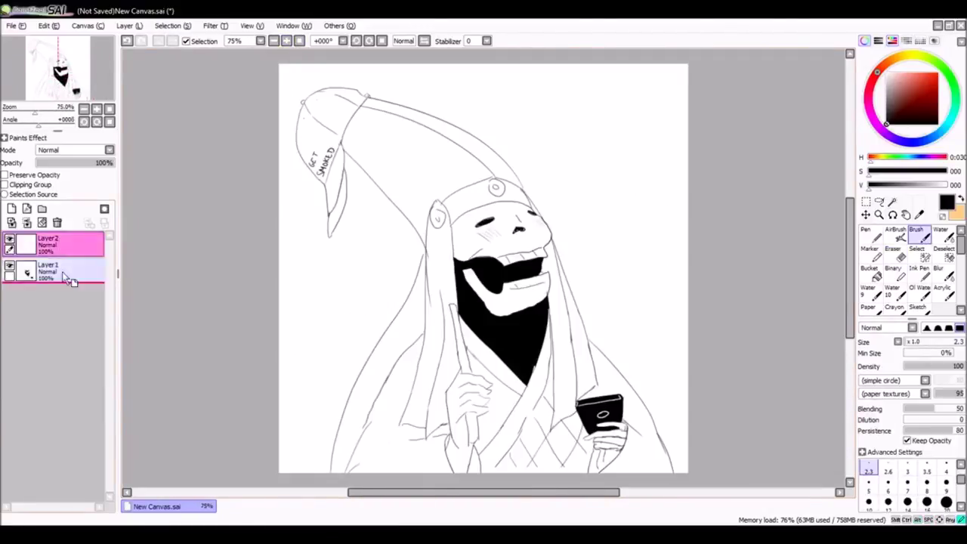
Paint the cap's crown and upper brim red, using a size 50 pen for the bulk and a size 16 brush for the edges.
left_click(870, 234)
key("bracketright")
key("bracketright")
key("bracketright")
key("bracketright")
key("bracketright")
key("bracketright")
key("bracketright")
left_click_drag(171, 174, 289, 289)
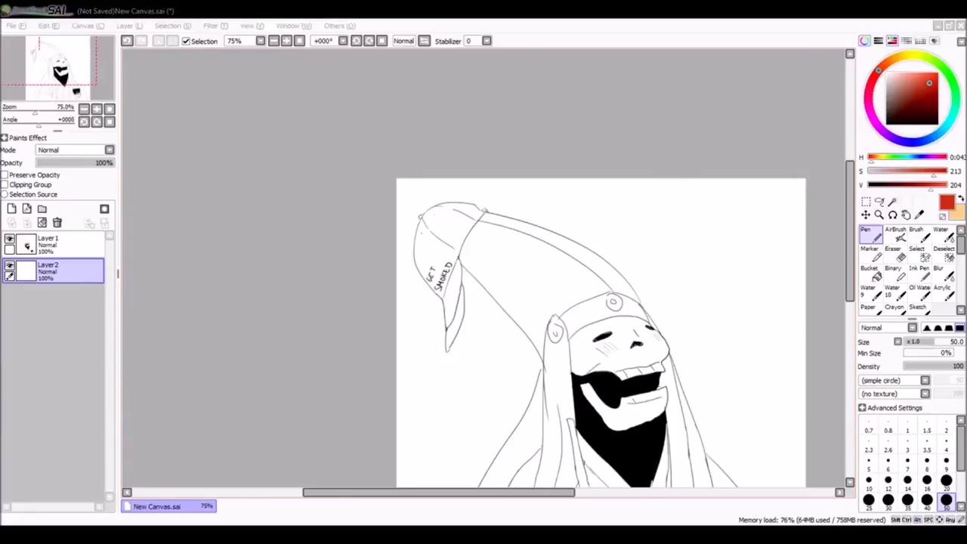
mouse_move(435, 230)
left_mouse_down()
mouse_move(448, 261)
mouse_move(439, 151)
mouse_move(491, 113)
mouse_move(437, 204)
mouse_move(435, 250)
left_mouse_up()
scroll(257, 87, "up", 2)
key("b")
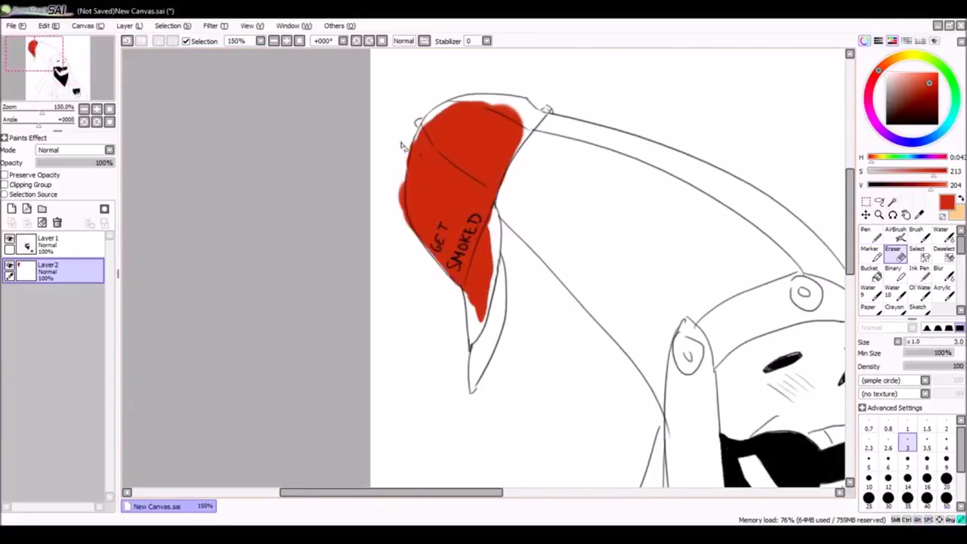
mouse_move(421, 125)
left_mouse_down()
mouse_move(501, 100)
mouse_move(540, 114)
left_mouse_up()
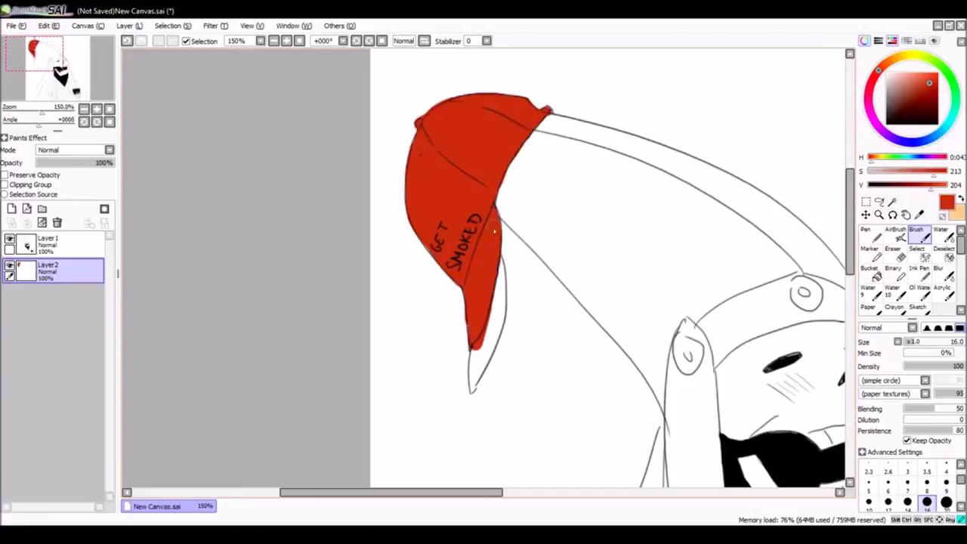
Paint the underside of the cap's brim dark red with a size 16 brush and clean its edges with a size 14 eraser.
left_click(495, 232, "alt")
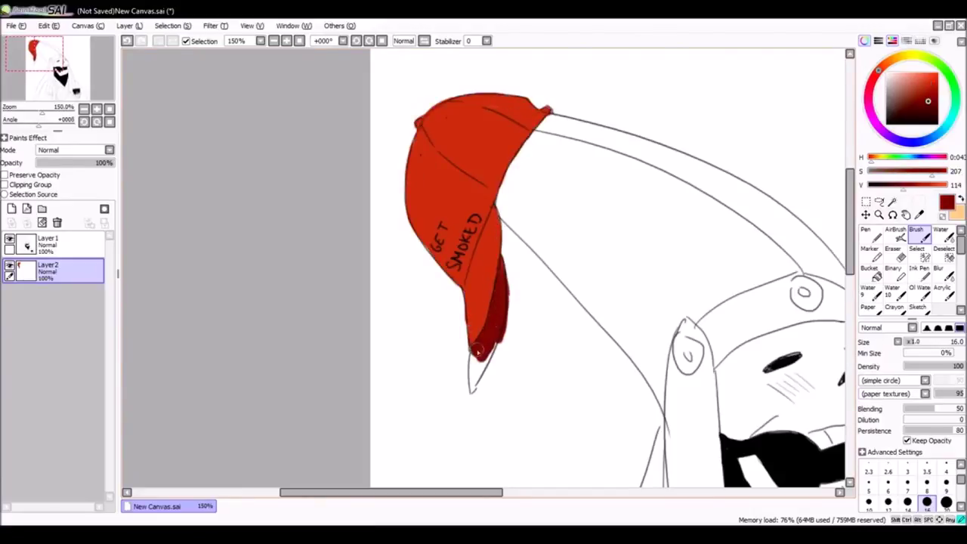
left_click_drag(488, 339, 472, 391)
key("e")
key("bracketright")
key("bracketright")
key("bracketright")
key("bracketright")
key("bracketright")
key("bracketright")
key("bracketright")
key("bracketright")
key("bracketright")
key("bracketright")
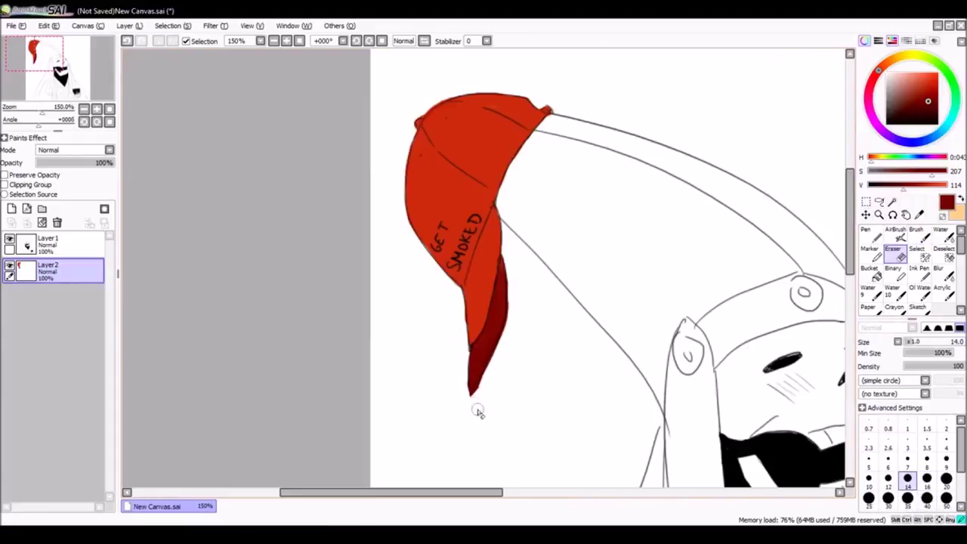
Add a new layer above the cap colour and block in the tall headdress in yellow with a size 80 brush.
left_click(12, 209)
left_click(910, 56)
left_click(921, 77)
key("b")
mouse_move(574, 198)
left_mouse_down()
mouse_move(663, 272)
mouse_move(395, 261)
mouse_move(484, 197)
left_mouse_up()
key("bracketright")
key("bracketright")
key("bracketright")
key("bracketright")
key("bracketright")
key("bracketright")
key("bracketright")
key("bracketright")
key("bracketright")
mouse_move(378, 174)
left_mouse_down()
mouse_move(313, 242)
mouse_move(288, 160)
left_mouse_up()
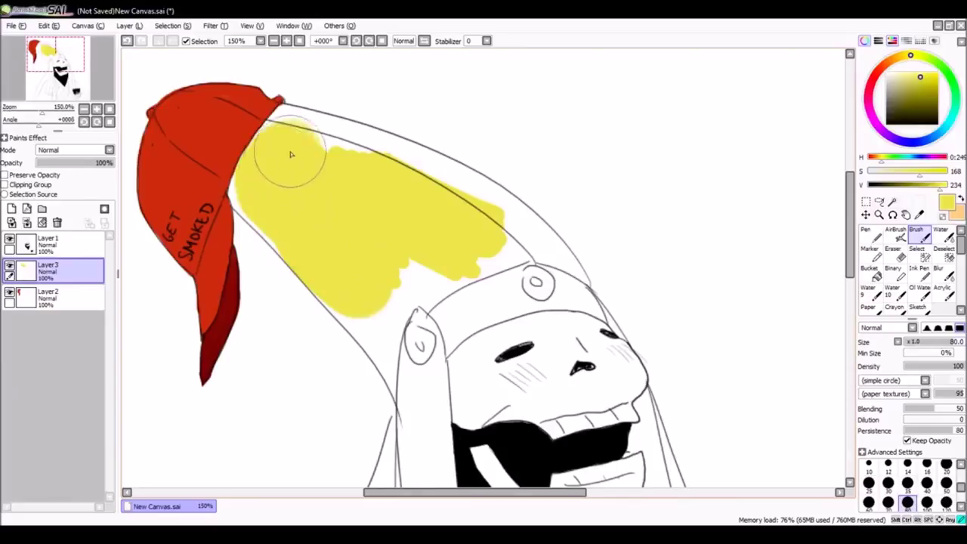
Extend the yellow up to the cap and along the headdress's upper outline with a size 12 brush.
key("h")
scroll(464, 161, "down", 5)
scroll(464, 160, "up", 6)
mouse_move(464, 160)
left_mouse_down()
mouse_move(480, 205)
mouse_move(540, 124)
left_mouse_up()
scroll(539, 123, "up", 2)
key("bracketleft")
key("bracketleft")
key("bracketleft")
key("bracketleft")
key("bracketleft")
key("bracketleft")
key("bracketleft")
key("bracketleft")
key("bracketleft")
key("bracketleft")
key("bracketleft")
left_click_drag(491, 152, 529, 146)
left_click_drag(409, 168, 584, 128)
key("h")
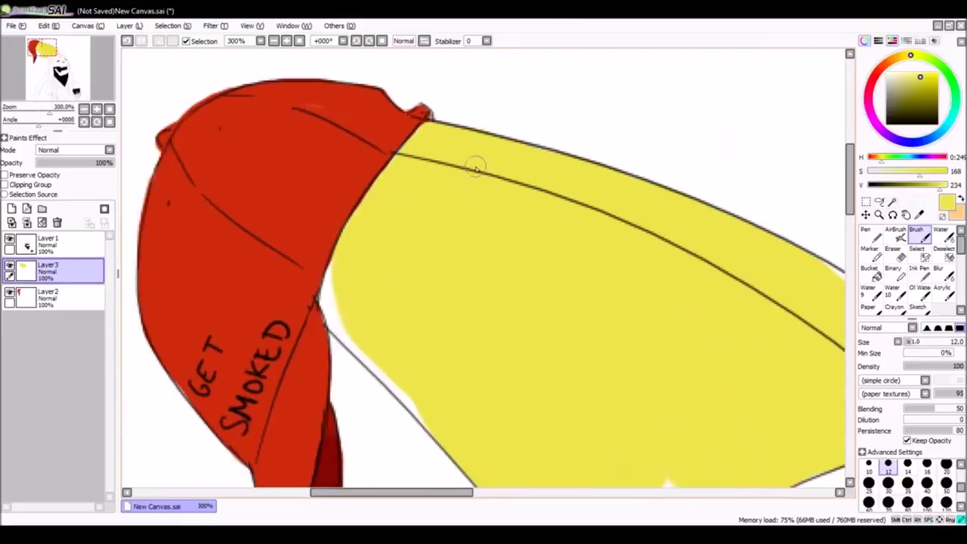
Fill the remaining yellow along the headdress's lower outline, against the headband and into the front corner.
scroll(471, 180, "down", 3)
left_click_drag(323, 169, 428, 276)
scroll(371, 237, "down", 4)
mouse_move(371, 230)
left_mouse_down()
mouse_move(448, 280)
mouse_move(481, 254)
left_mouse_up()
left_click_drag(432, 308, 478, 290)
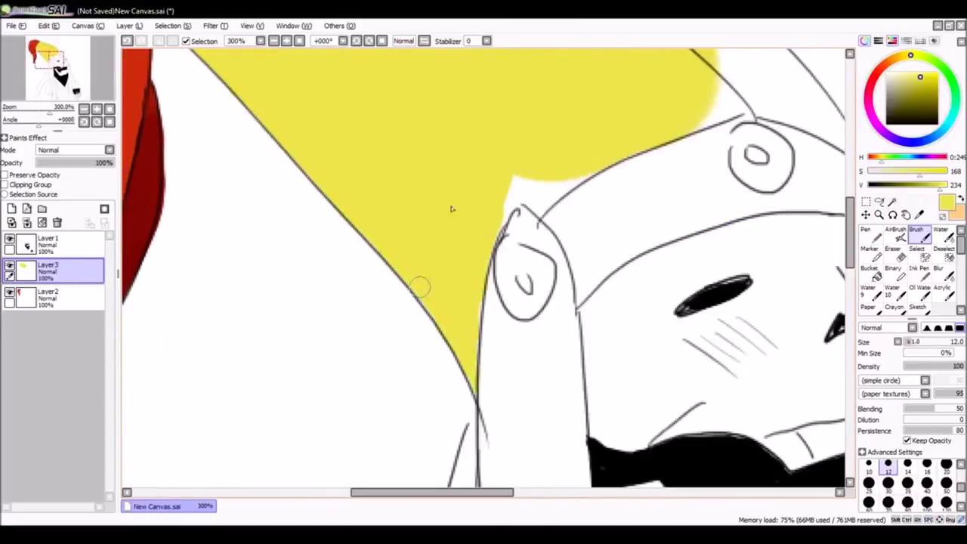
scroll(461, 241, "up", 3)
scroll(454, 264, "right", 3)
mouse_move(430, 254)
left_mouse_down()
mouse_move(519, 275)
mouse_move(643, 326)
mouse_move(483, 154)
left_mouse_up()
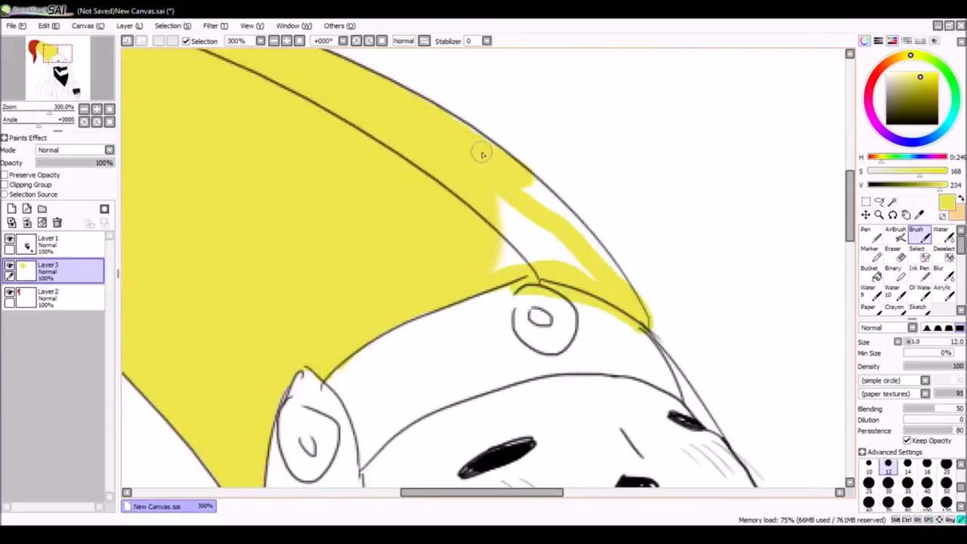
left_click_drag(521, 204, 575, 257)
Block in the headband and its side disc in bright green, going from a size 12 to a size 30 brush.
left_click(942, 67)
scroll(484, 272, "down", 5)
scroll(484, 272, "left", 2)
mouse_move(450, 212)
left_mouse_down()
mouse_move(514, 190)
mouse_move(519, 170)
left_mouse_up()
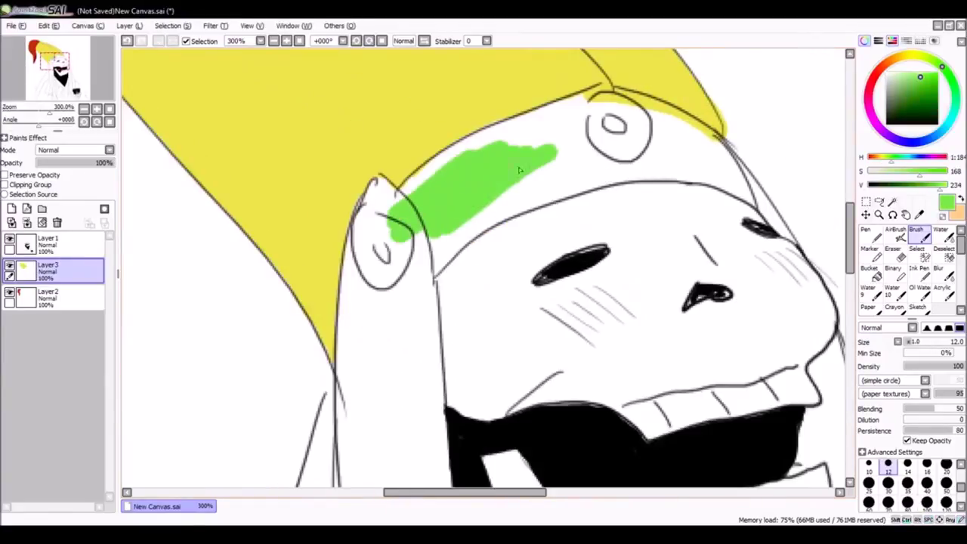
left_click(889, 484)
scroll(483, 272, "left", 2)
mouse_move(597, 132)
left_mouse_down()
mouse_move(408, 219)
mouse_move(423, 393)
left_mouse_up()
Paint the flap hanging down from the side disc in green with the size 30 brush.
scroll(423, 302, "down", 5)
left_click_drag(408, 196, 381, 293)
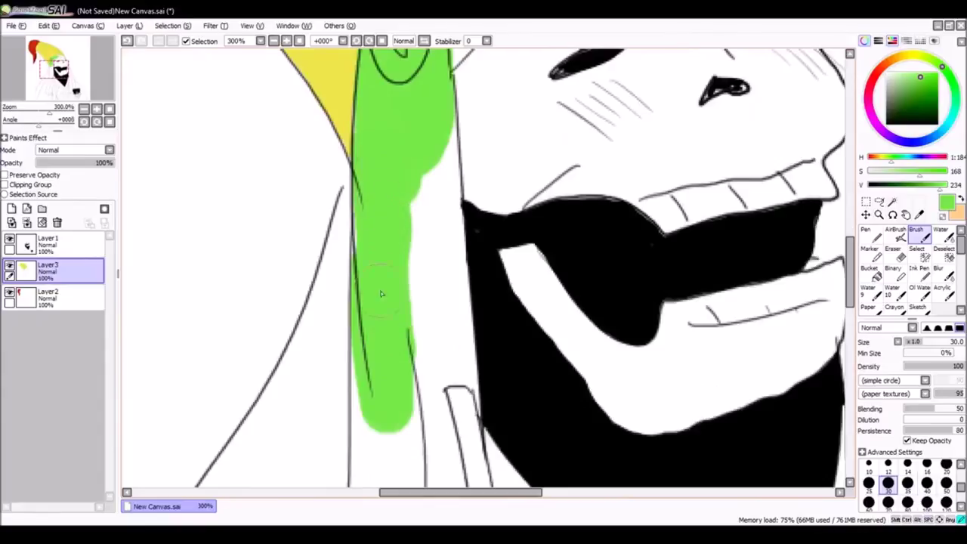
scroll(382, 293, "down", 3)
left_click_drag(396, 121, 389, 325)
scroll(389, 302, "up", 5)
left_click_drag(401, 167, 382, 378)
scroll(319, 244, "up", 3)
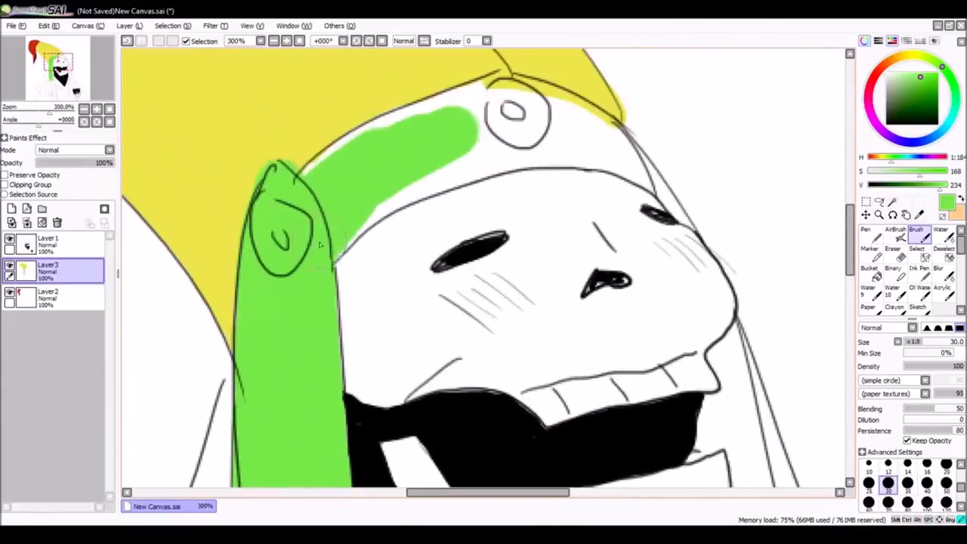
Fill the rest of the headband green, around the front disc and out to the forehead's far edge.
left_click_drag(319, 244, 441, 137)
key("h")
left_click_drag(393, 200, 493, 167)
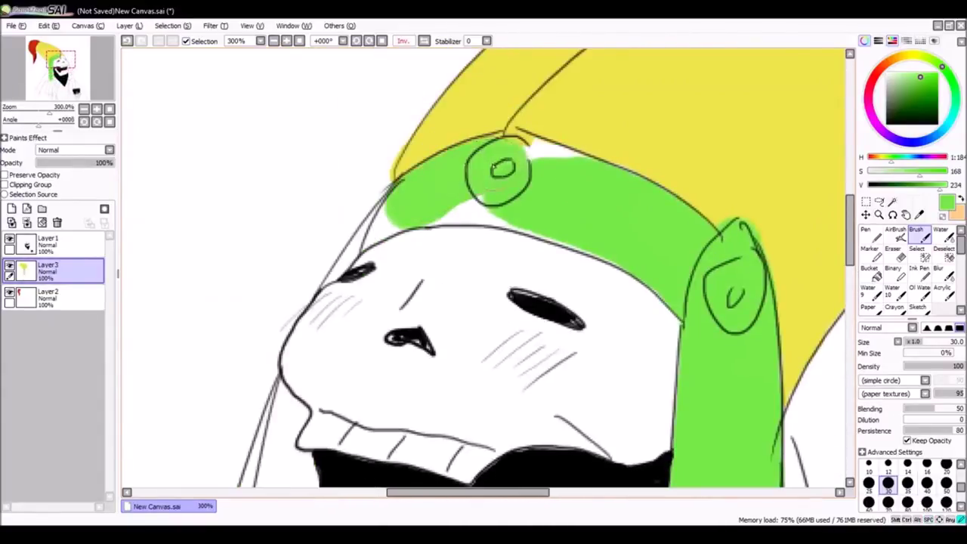
left_click_drag(597, 195, 491, 203)
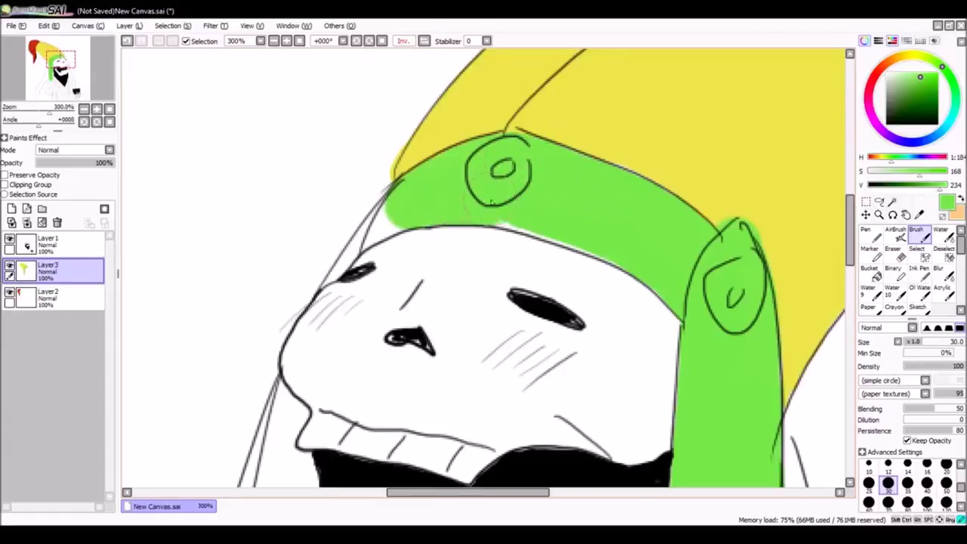
left_click_drag(409, 189, 325, 283)
key("h")
Paint the outer drape behind the staff arm and the lower end of the hanging flap green.
key("ctrl+minus")
key("ctrl+minus")
left_click_drag(533, 232, 518, 268)
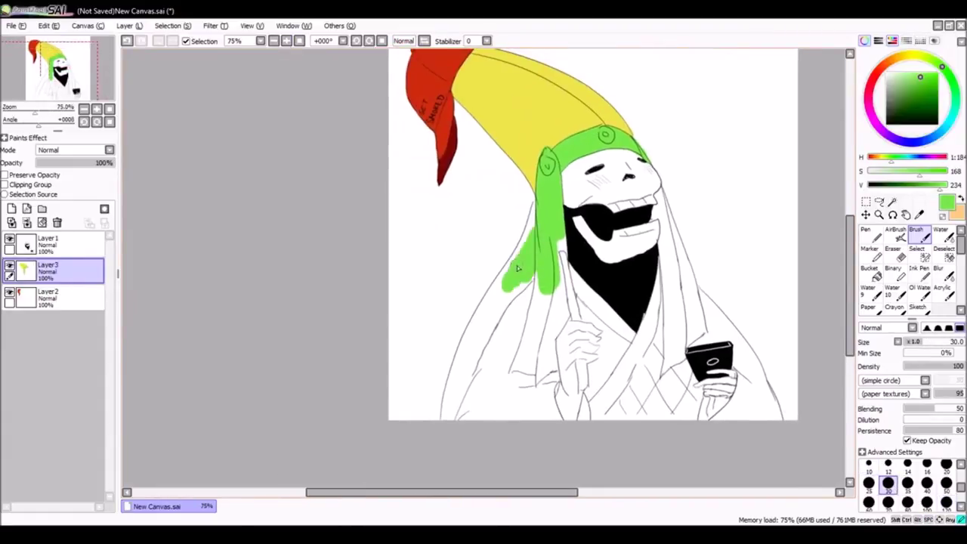
left_click_drag(538, 210, 466, 353)
left_click_drag(543, 274, 549, 366)
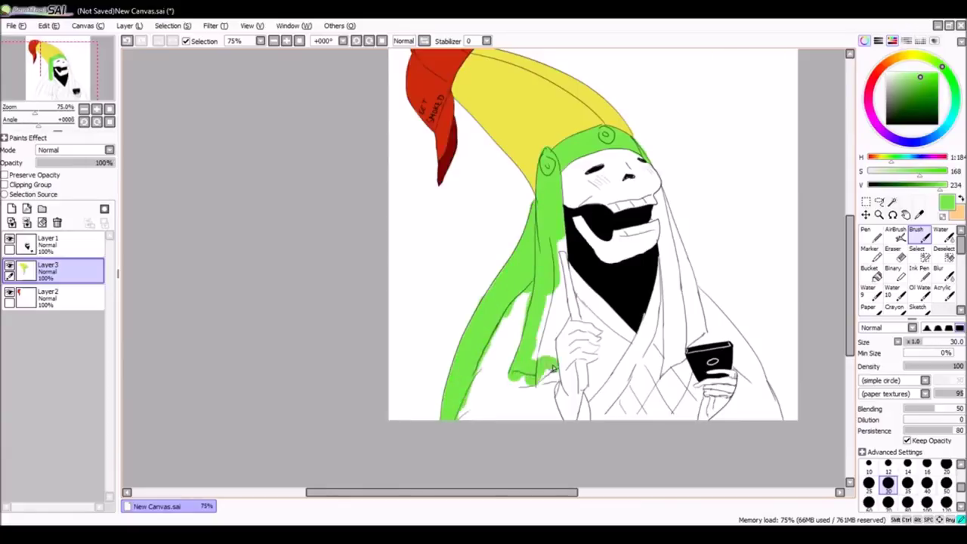
left_click_drag(556, 209, 405, 251)
Paint the drape on the cup side green, from beside the jaw down along the collar.
scroll(508, 208, "up", 2)
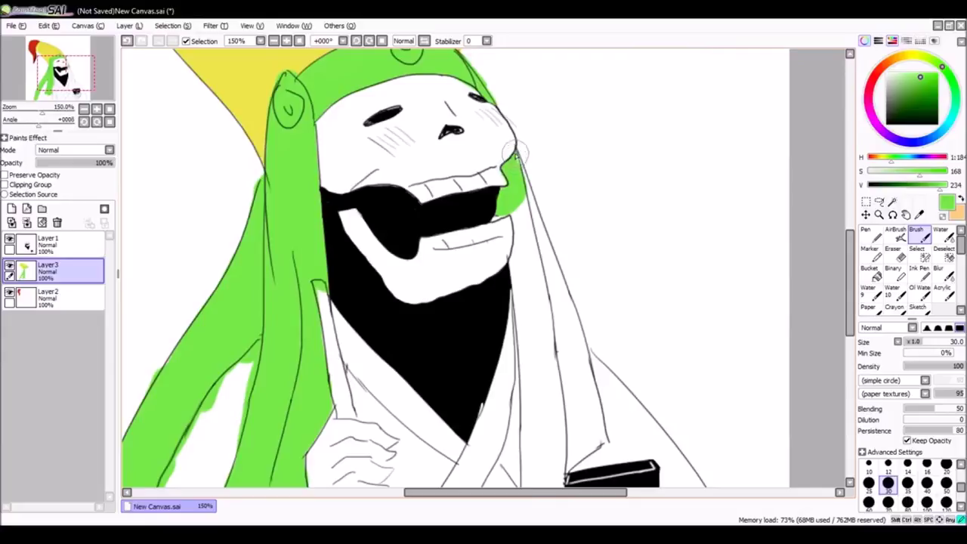
left_click_drag(514, 155, 495, 64)
mouse_move(517, 285)
left_mouse_down()
mouse_move(554, 276)
mouse_move(522, 121)
left_mouse_up()
left_click_drag(529, 250, 514, 155)
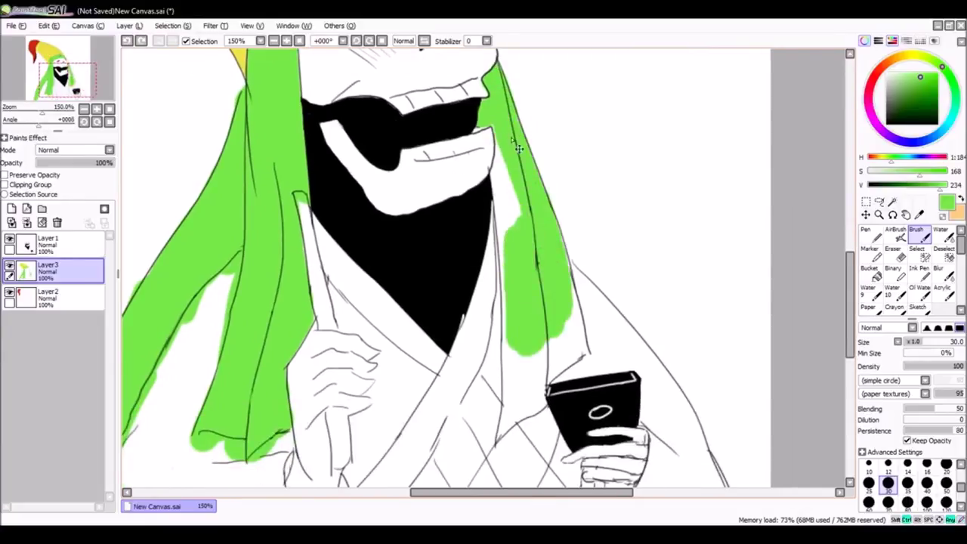
scroll(510, 212, "down", 3)
left_click_drag(517, 246, 518, 262)
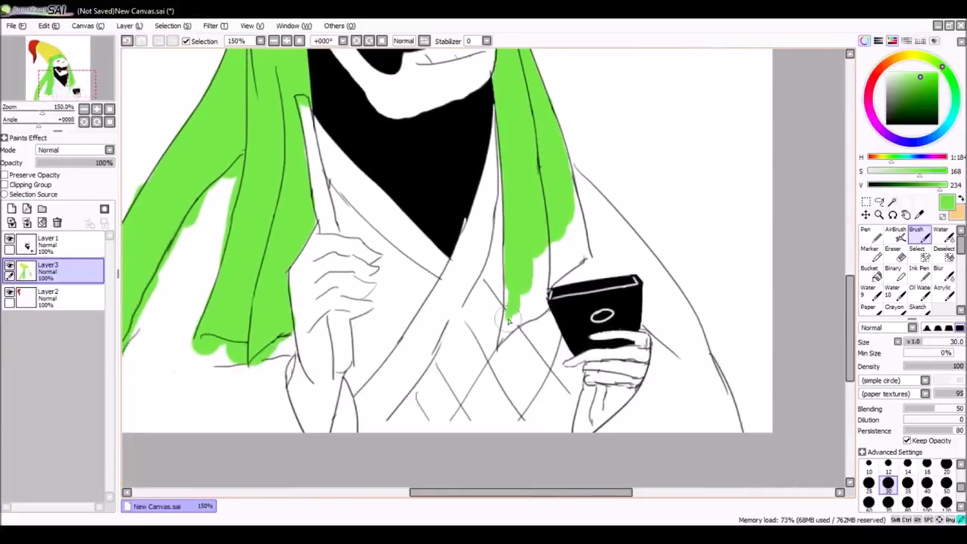
Finish the cup-side drape down to its tip and fill the diamond-patterned robe panel in green.
left_click_drag(507, 340, 552, 250)
mouse_move(553, 310)
left_mouse_down()
mouse_move(589, 233)
mouse_move(574, 176)
left_mouse_up()
left_click_drag(529, 302, 539, 254)
left_click_drag(514, 173, 477, 325)
mouse_move(488, 234)
left_mouse_down()
mouse_move(449, 341)
mouse_move(491, 333)
mouse_move(537, 303)
mouse_move(510, 391)
mouse_move(574, 325)
left_mouse_up()
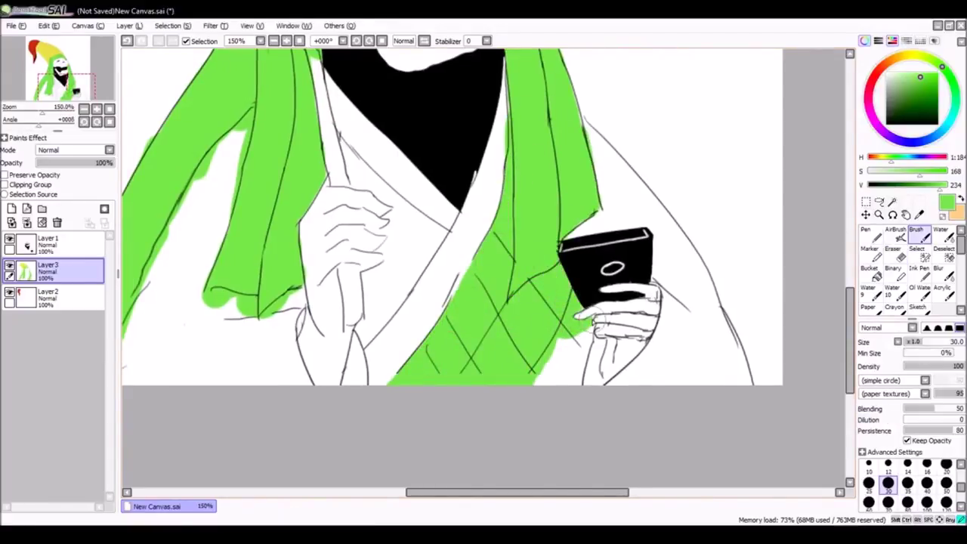
Sample the headdress yellow and fill the staff-arm sleeve between the green drapes with it.
left_click(49, 57)
left_click(432, 53, "alt")
left_click(51, 87)
mouse_move(381, 276)
left_mouse_down()
mouse_move(319, 397)
mouse_move(368, 268)
mouse_move(400, 231)
mouse_move(394, 321)
mouse_move(427, 321)
mouse_move(395, 282)
left_mouse_up()
scroll(427, 322, "up", 1)
key("n")
scroll(419, 211, "up", 2)
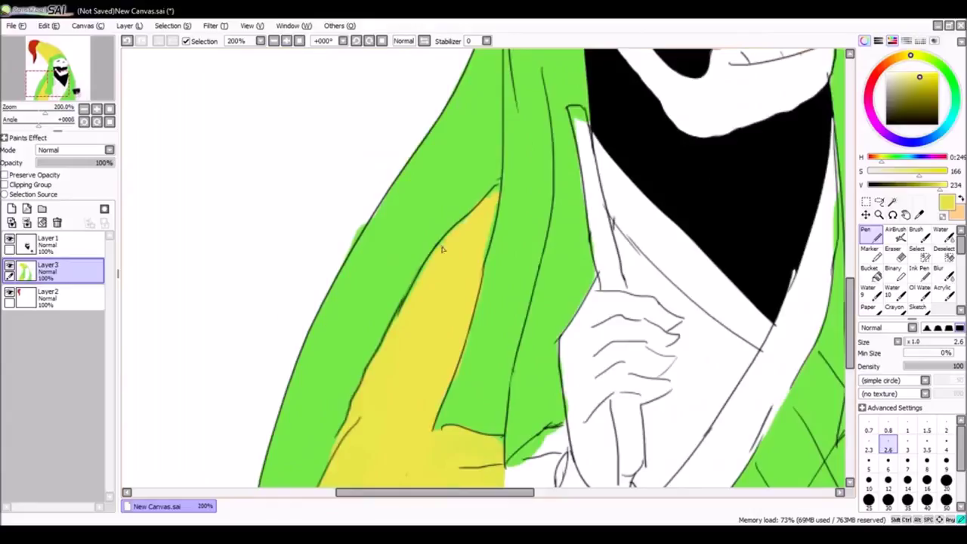
Touch up the drape edges beside the yellow sleeve and erase the green overspill outside the outer drape's outline.
left_click(490, 231, "alt")
key("e")
left_click_drag(335, 136, 340, 453)
mouse_move(318, 295)
left_mouse_down()
mouse_move(307, 198)
mouse_move(328, 333)
mouse_move(558, 300)
left_mouse_up()
Paint the robe's chest yellow around the staff hand's fingers, going from a size 2.6 to a size 14 pen.
key("n")
key("x")
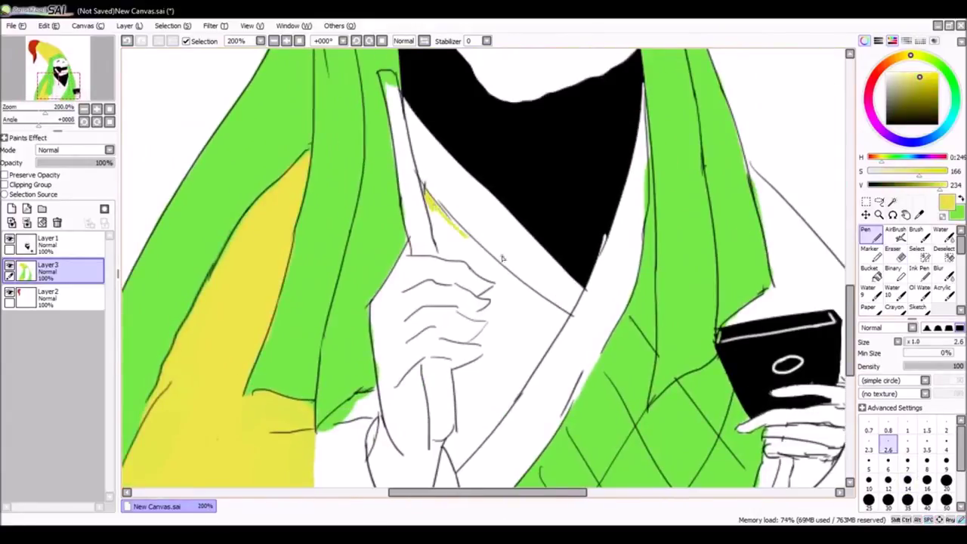
left_click_drag(502, 259, 524, 220)
left_click_drag(520, 296, 508, 277)
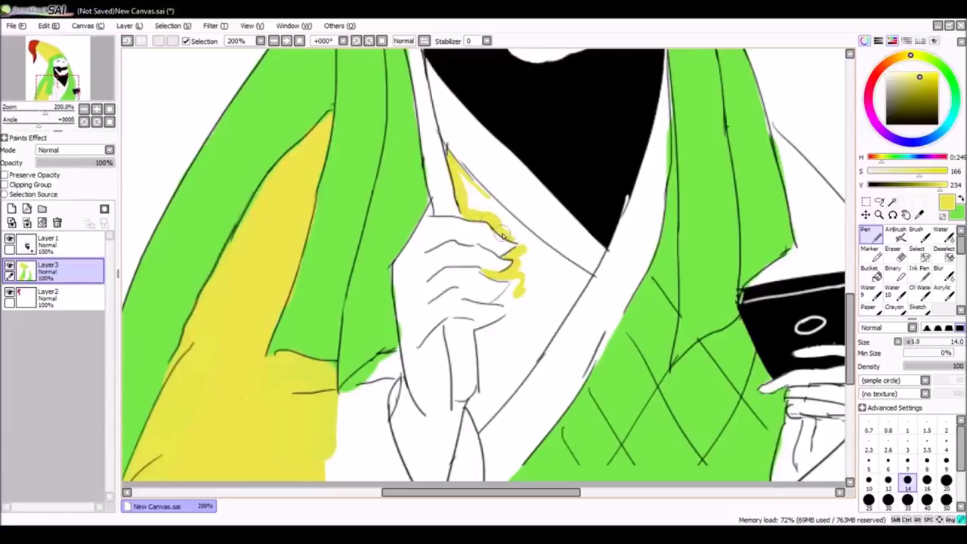
left_click_drag(503, 234, 529, 253)
left_click_drag(522, 196, 582, 272)
Complete the yellow on the sleeve by the staff wrist, the collar band and the chest, filling the leftover gaps.
mouse_move(364, 390)
left_mouse_down()
mouse_move(383, 320)
mouse_move(423, 423)
mouse_move(425, 346)
left_mouse_up()
mouse_move(484, 332)
left_mouse_down()
mouse_move(486, 366)
mouse_move(504, 277)
left_mouse_up()
mouse_move(526, 227)
left_mouse_down()
mouse_move(587, 223)
mouse_move(597, 284)
left_mouse_up()
left_click_drag(484, 204, 446, 351)
left_click_drag(427, 182, 484, 227)
left_click_drag(573, 297, 567, 356)
left_click(869, 269)
left_click(499, 287)
left_click(869, 229)
left_click_drag(498, 361, 505, 301)
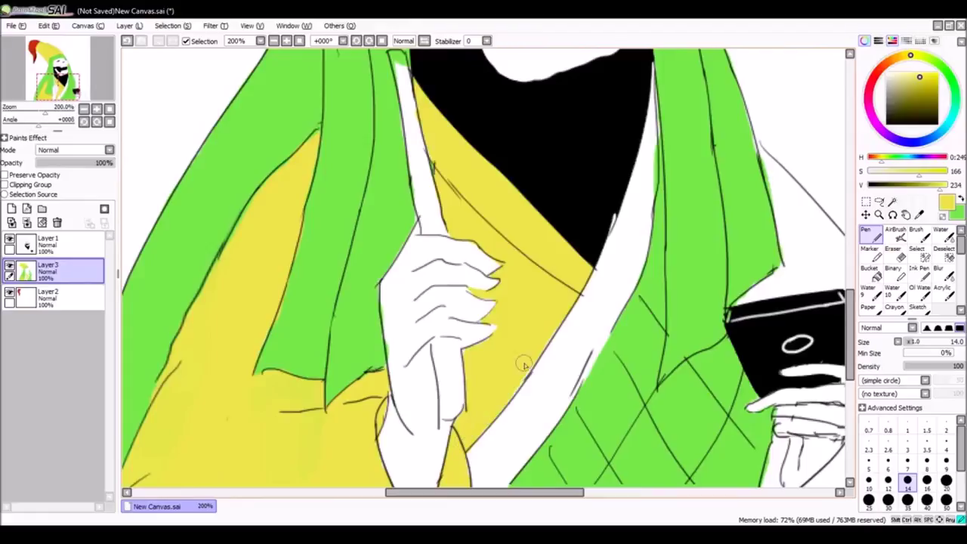
Paint the staff light orange above and below the hand with the size 14 pen.
key("x")
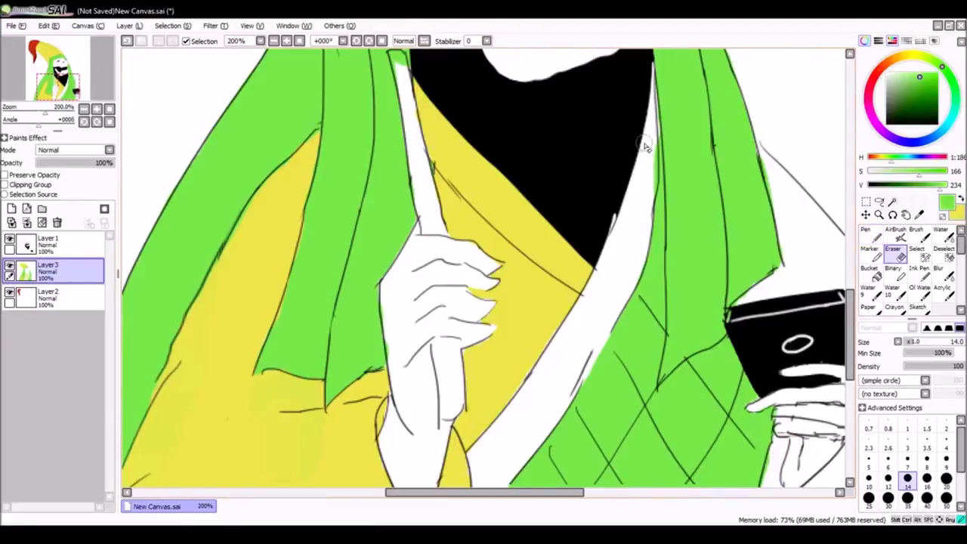
left_click(895, 59)
left_click(908, 75)
mouse_move(406, 87)
left_mouse_down()
mouse_move(451, 163)
mouse_move(470, 287)
left_mouse_up()
key("ctrl+z")
left_click_drag(446, 137, 463, 224)
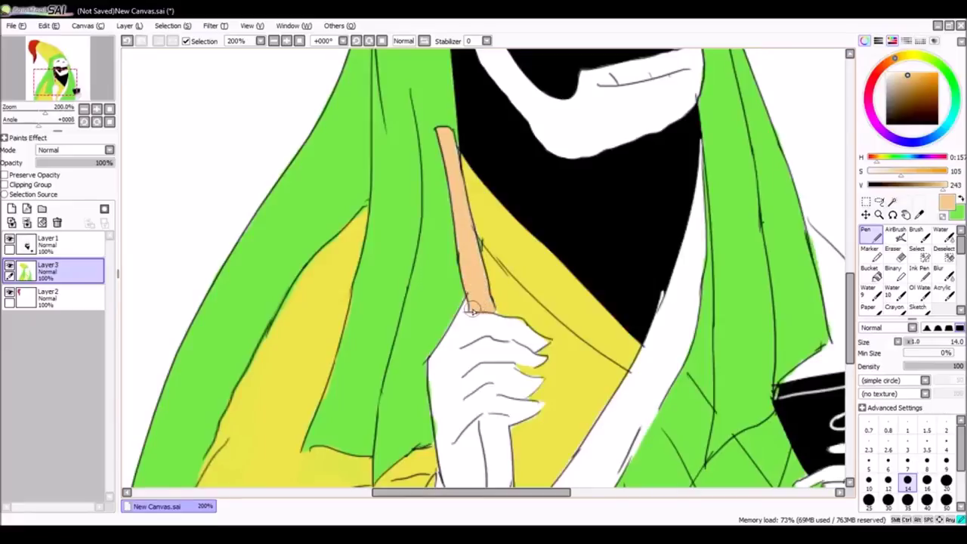
scroll(475, 310, "down", 5)
left_click_drag(495, 224, 505, 278)
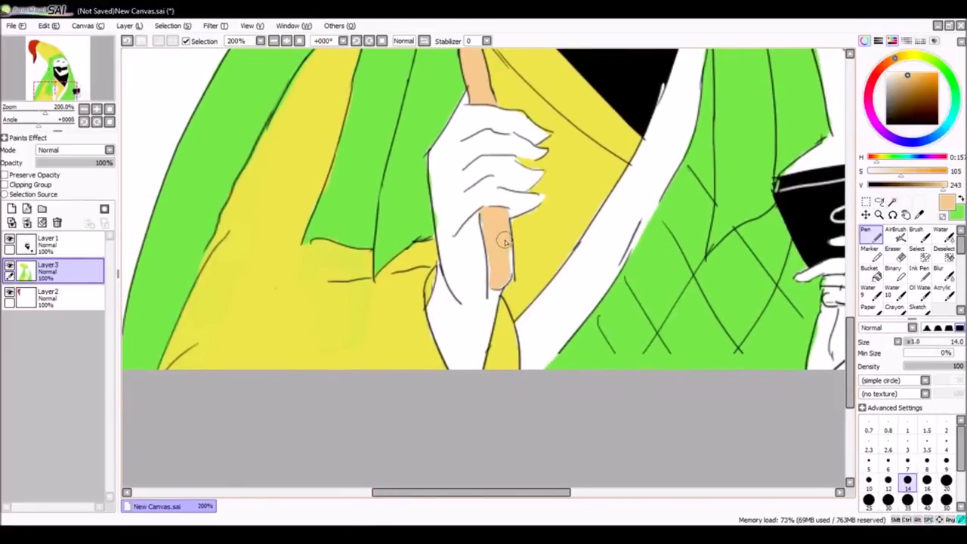
Pick the headdress yellow and paint the cup arm's sleeve around the cup and below the hand with the size 14 pen.
left_click(300, 42)
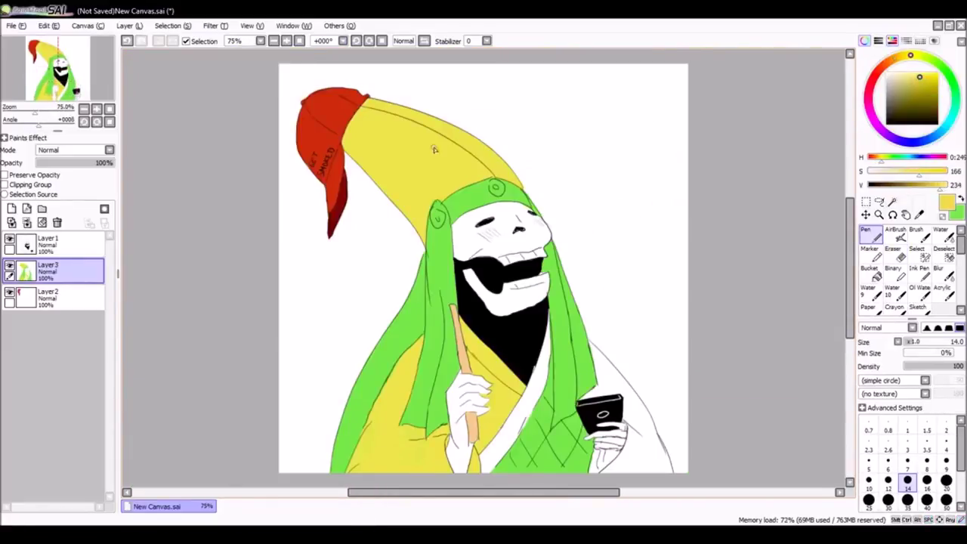
right_click(447, 157)
scroll(447, 157, "down", 4)
left_click_drag(584, 257, 576, 279)
key("ctrl+plus")
key("ctrl+plus")
left_click_drag(460, 249, 439, 274)
scroll(439, 227, "up", 3)
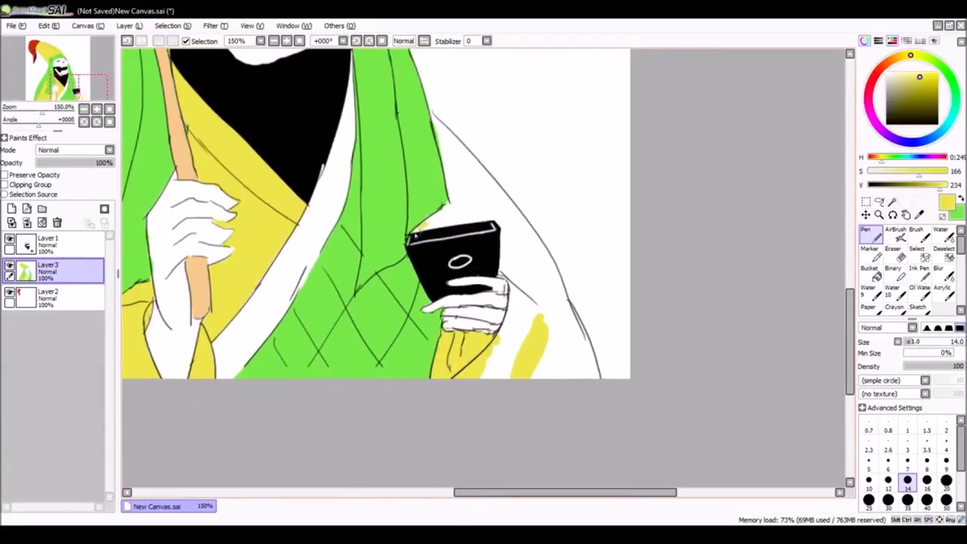
left_click_drag(436, 220, 505, 243)
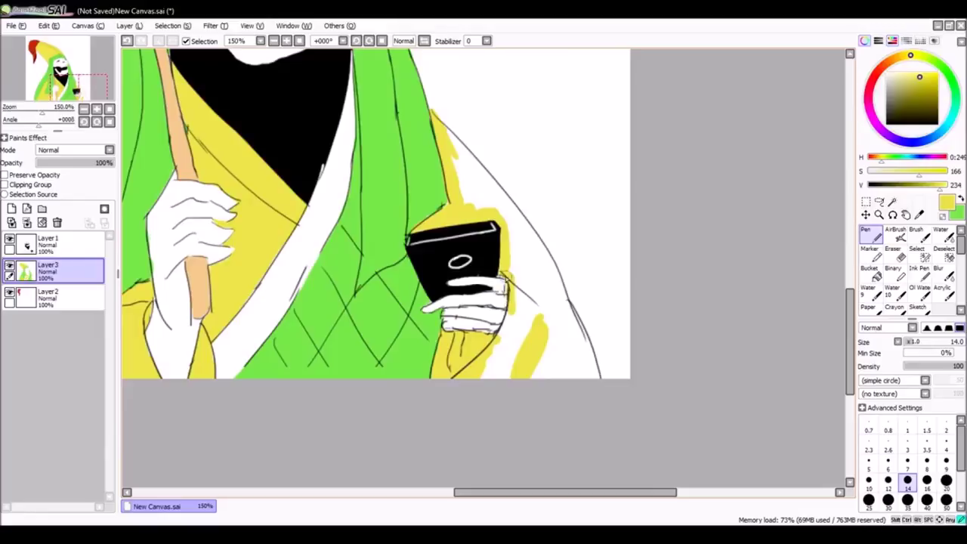
Paint the yellow along the cup sleeve's outer outline and fill in the remaining white areas of the sleeve.
key("h")
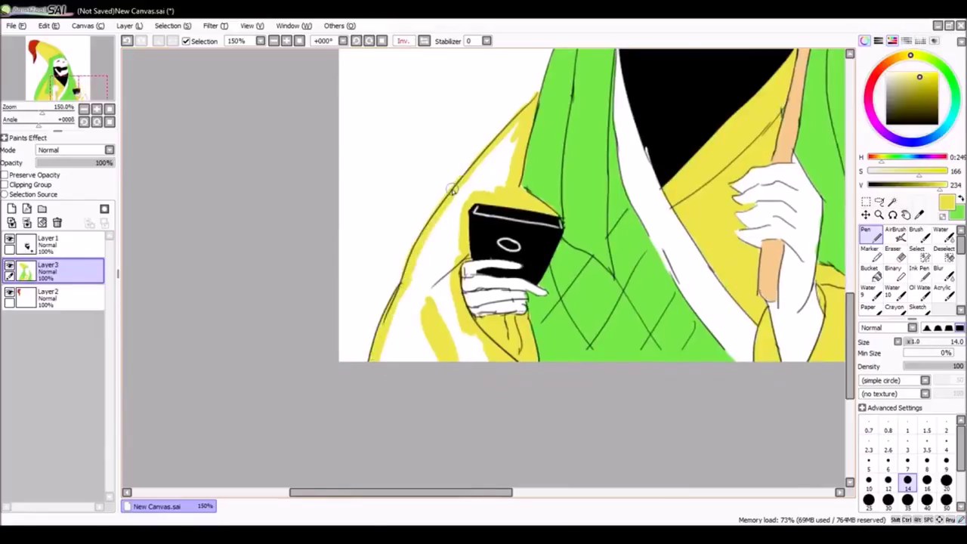
left_click(870, 270)
key("h")
Add a clipped layer above the flat-colour layer in Multiply mode at 71% opacity and choose the size 70 airbrush.
scroll(448, 229, "up", 5)
key("ctrl+shift+n")
left_click(5, 184)
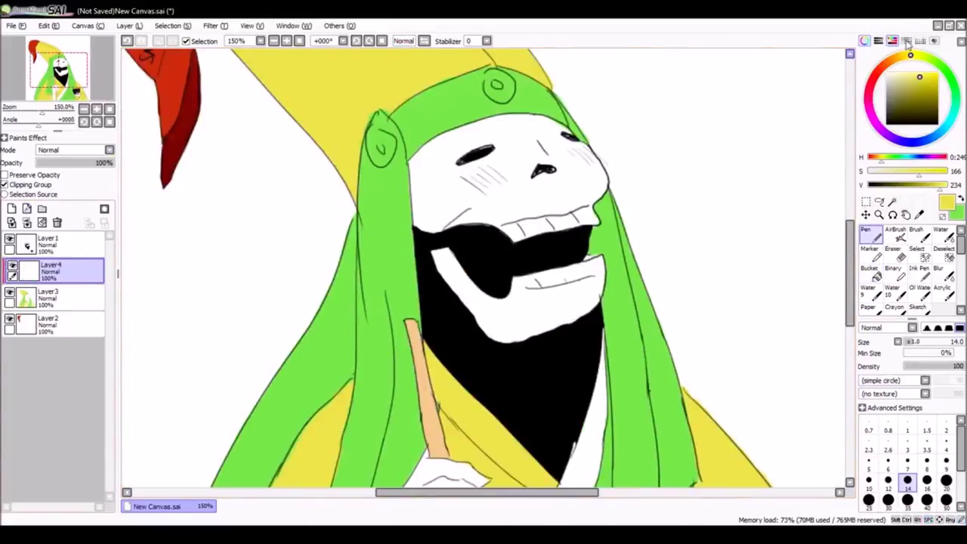
left_click(446, 205, "alt")
key("a")
scroll(446, 205, "down", 2)
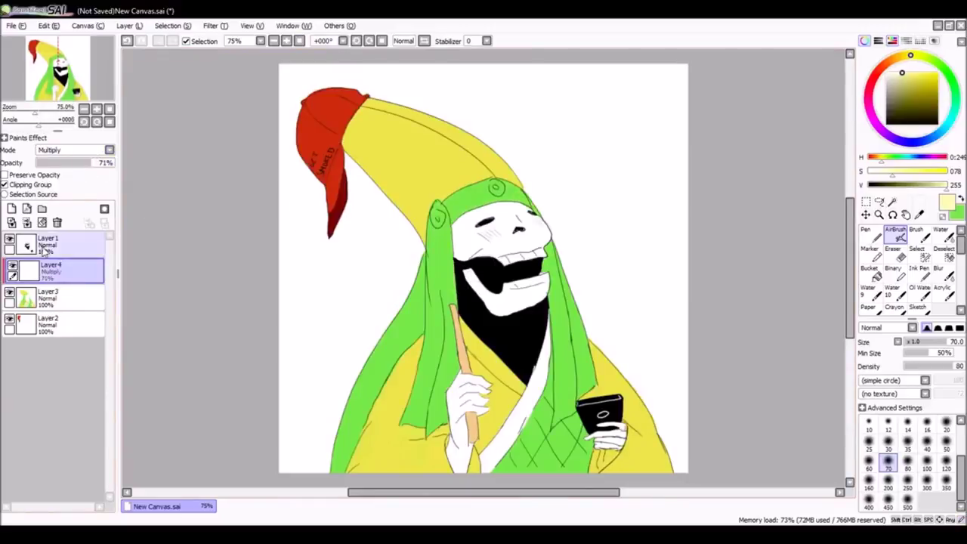
Airbrush soft orange blush over both cheeks on Layer4, keeping it an unclipped Normal layer at 100% opacity.
left_click(890, 73)
scroll(491, 227, "up", 2)
left_click_drag(461, 177, 514, 189)
left_click_drag(574, 152, 604, 170)
key("n")
left_click_drag(465, 170, 499, 192)
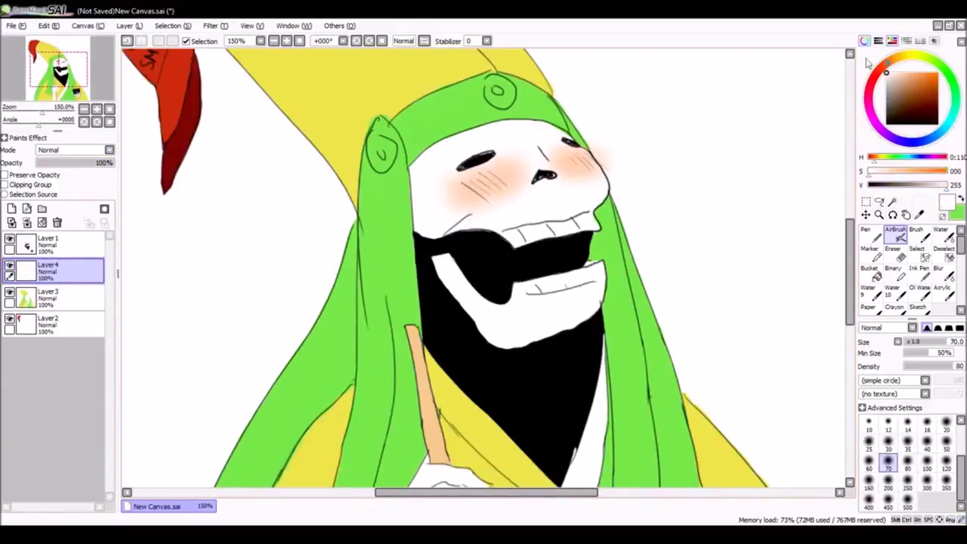
left_click_drag(563, 152, 589, 163)
Merge the green and yellow colour layer into the cap layer and add a clipped layer above it for the Marker.
scroll(563, 159, "down", 2)
left_click(47, 298)
left_click(26, 221)
left_click(11, 209)
left_click(4, 184)
left_click(870, 249)
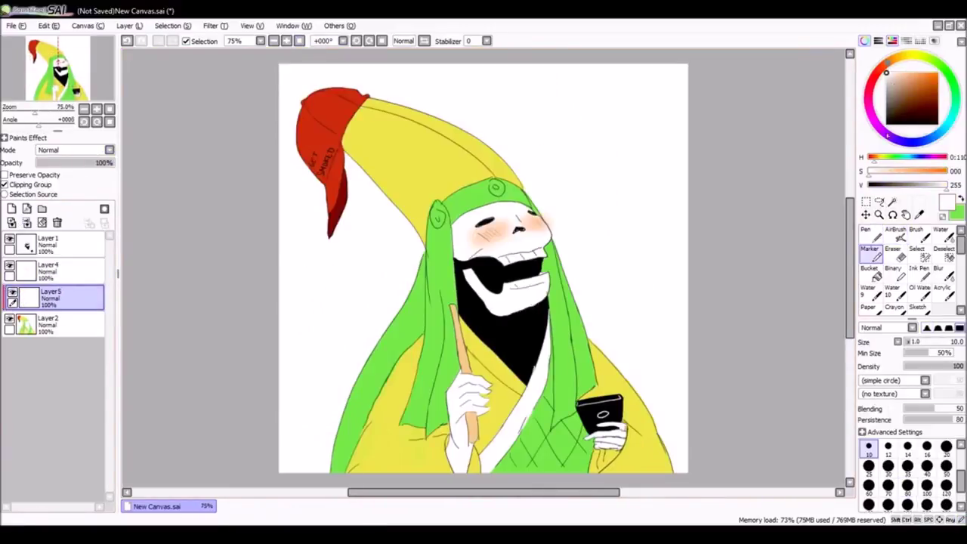
Set the clipped layer to Multiply and shade the headdress's lower edge and the outer drape grey with a size 300 Marker.
left_click(926, 185)
left_click_drag(340, 128, 406, 204)
left_click(73, 150)
left_click(53, 162)
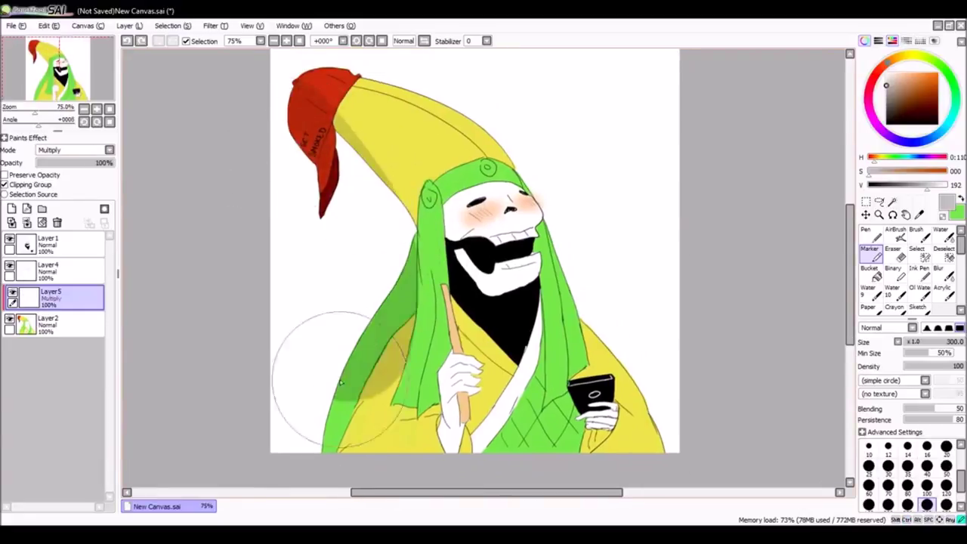
left_click_drag(362, 121, 401, 181)
scroll(440, 356, "down", 3)
Shade the inner drapes, chest, staff and lattice panel grey, reducing the Marker from size 300 to 70.
key("bracketleft")
key("bracketleft")
key("bracketleft")
key("bracketleft")
key("bracketleft")
key("bracketleft")
key("bracketleft")
key("bracketleft")
key("bracketleft")
key("bracketleft")
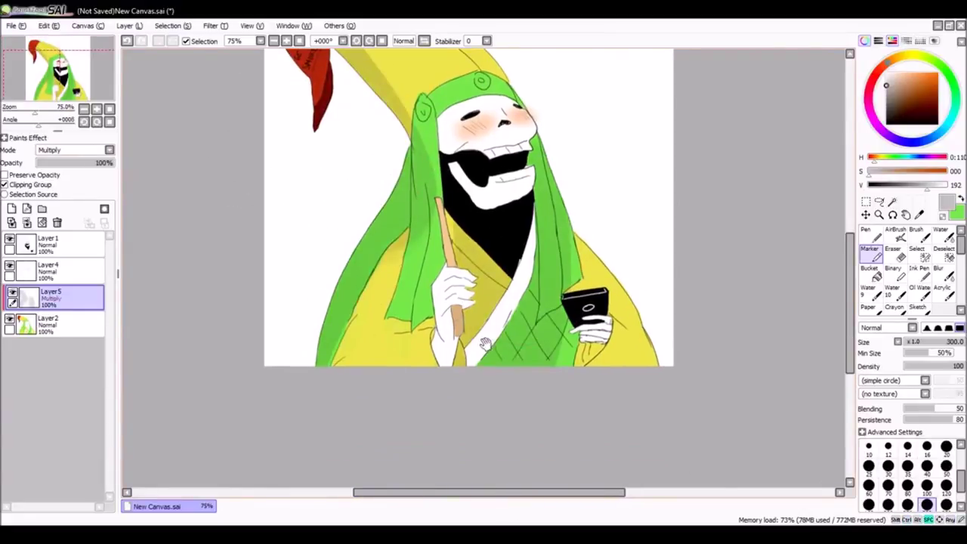
key("bracketright")
key("bracketright")
key("bracketright")
scroll(460, 303, "up", 1)
Add an unclipped Multiply layer above the blush layer and shade the staff hand grey, using the eraser for clean-up.
key("ctrl+shift+n")
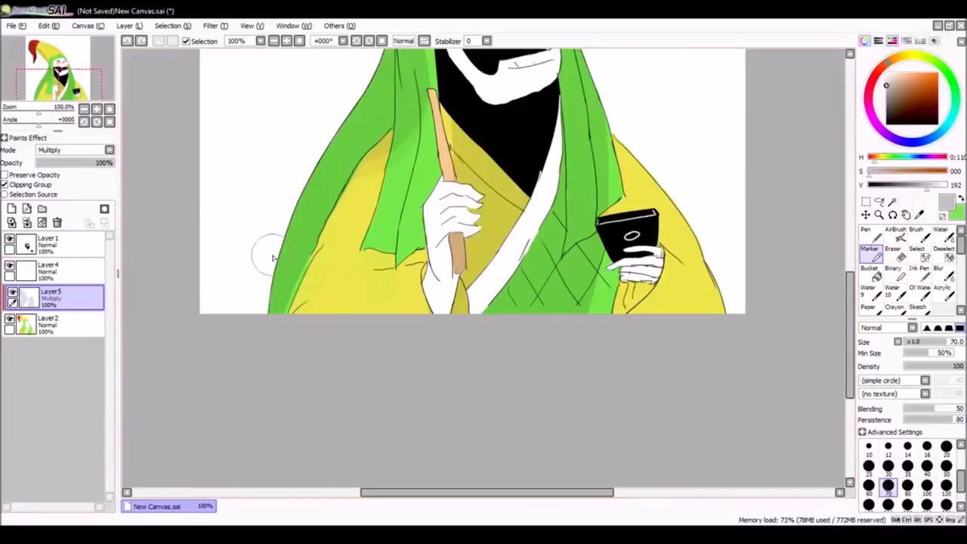
left_click_drag(49, 246, 49, 272)
left_click(74, 150)
left_click(52, 162)
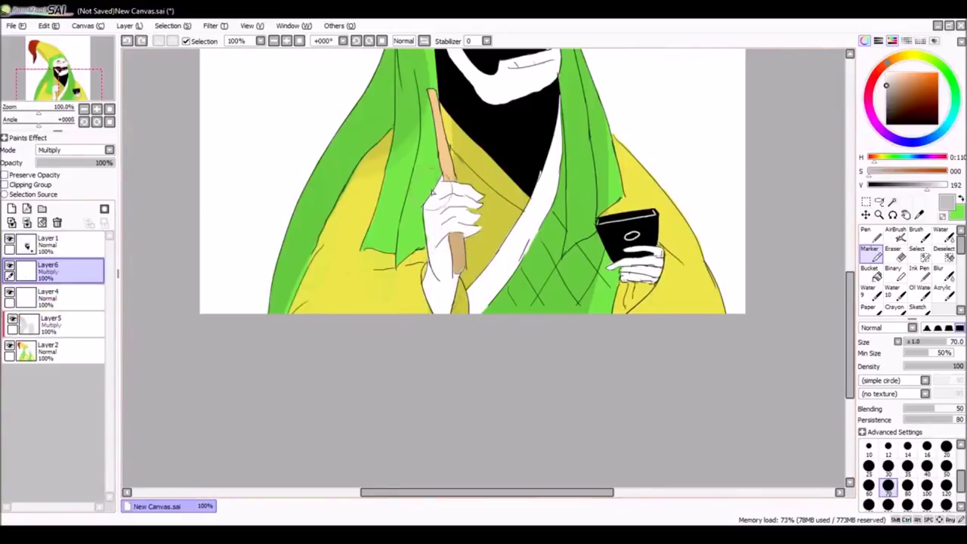
key("e")
Shade the yellow sleeve beneath the drape and the headdress seam on Layer5, going from a size 70 to a size 10 Marker.
left_click(49, 323)
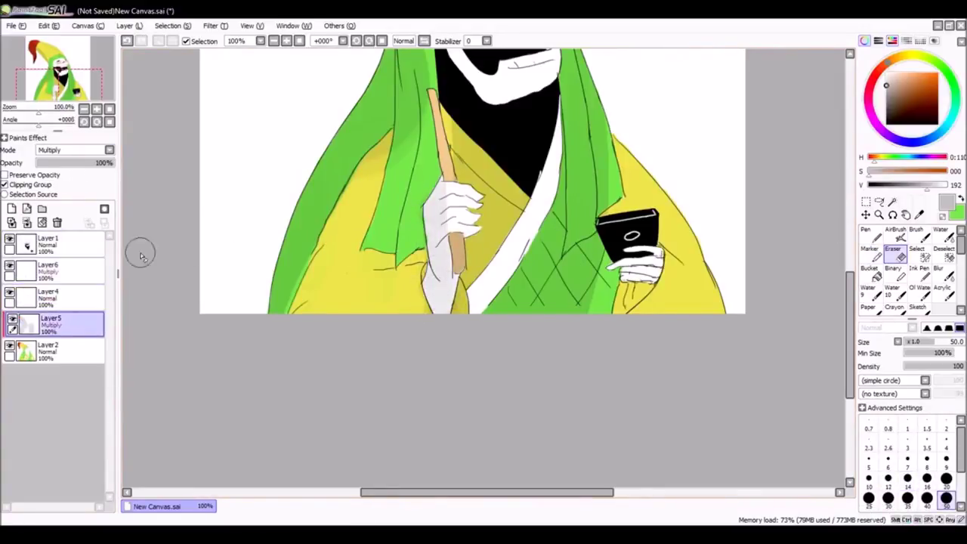
key("b")
scroll(340, 261, "right", 1)
scroll(493, 163, "up", 3)
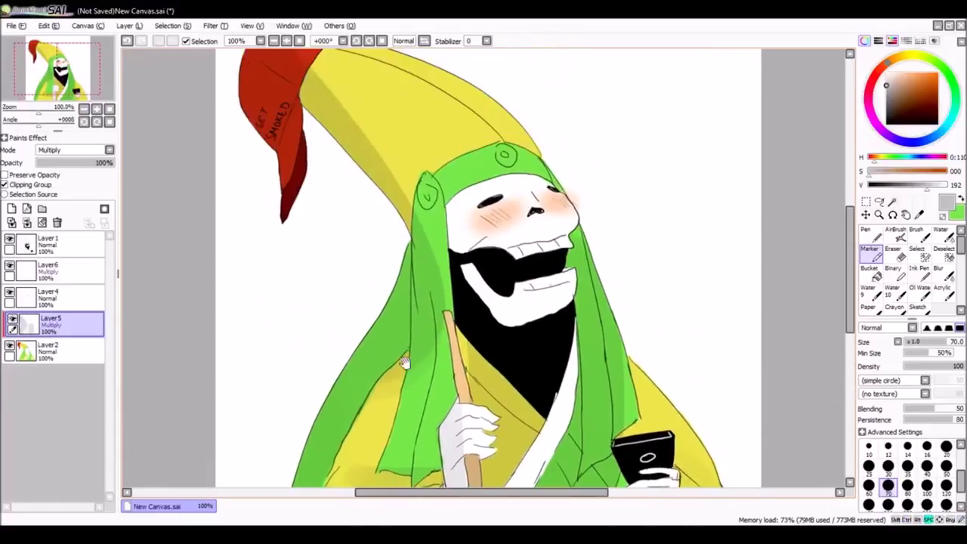
left_click(870, 448)
key("h")
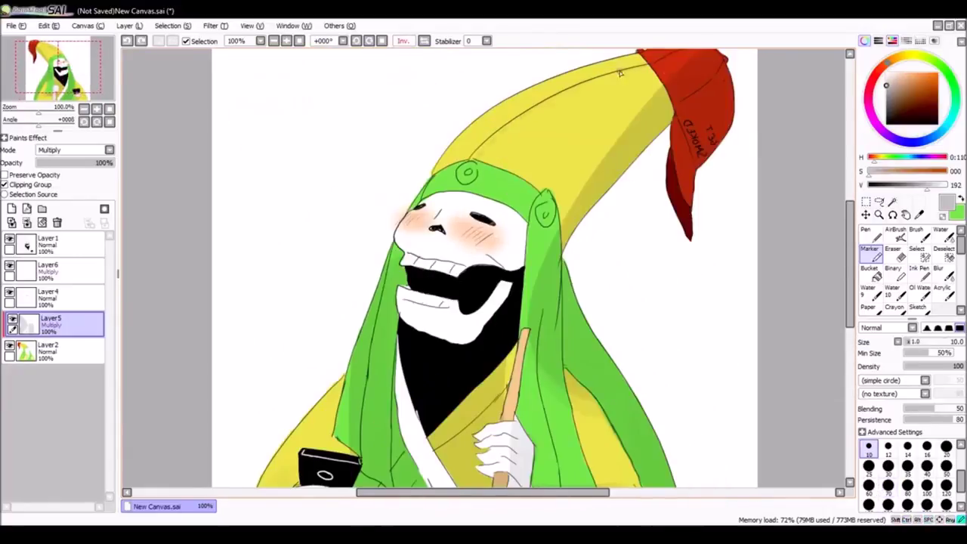
key("h")
Trace the cap's "GET SMOKED" lettering in bright yellow with a size 6 pen on Layer2, with its opacity preserved.
left_click(49, 349)
scroll(678, 165, "up", 2)
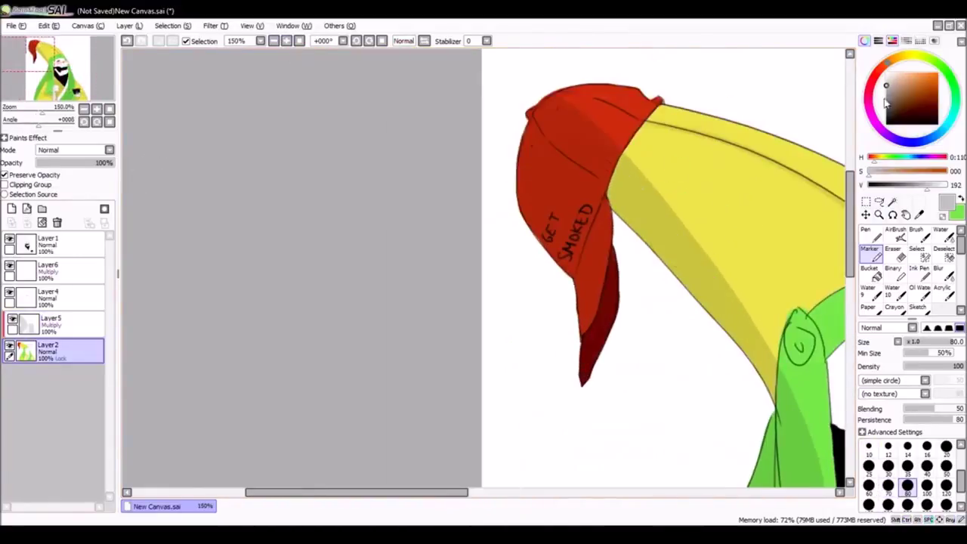
left_click(678, 164, "alt")
key("n")
left_click(381, 42)
scroll(521, 188, "up", 2)
key("bracketleft")
key("bracketleft")
key("bracketleft")
key("bracketleft")
key("bracketleft")
key("bracketleft")
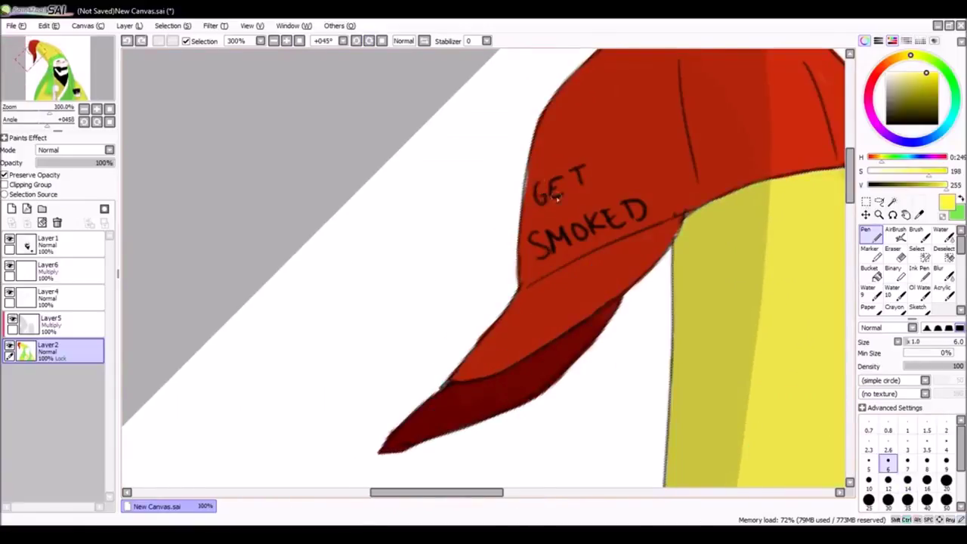
left_click_drag(532, 183, 582, 191)
left_click_drag(533, 242, 647, 208)
key("Delete")
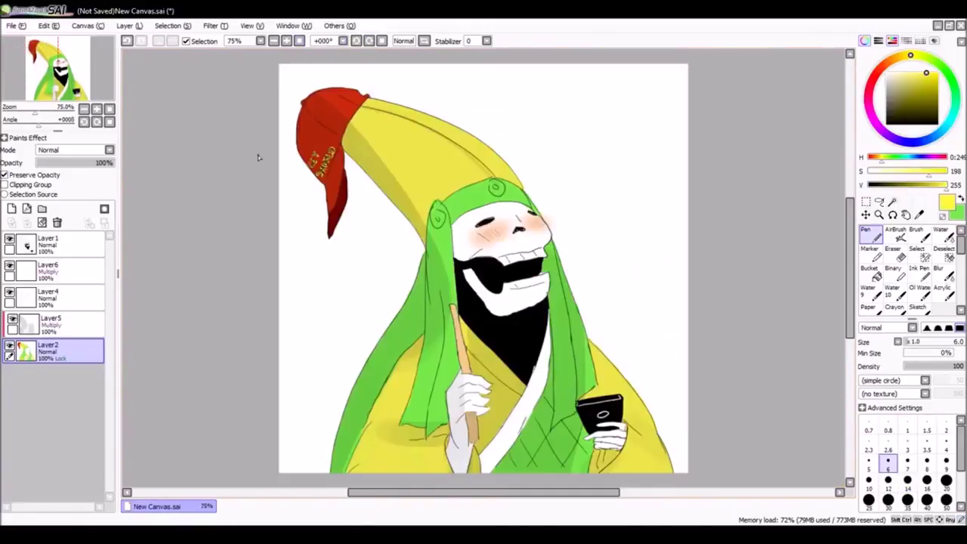
Hand-letter "REE" in black on Layer6 beside the headdress with the size 6 pen, removing the first attempt "REEt".
left_click(48, 269)
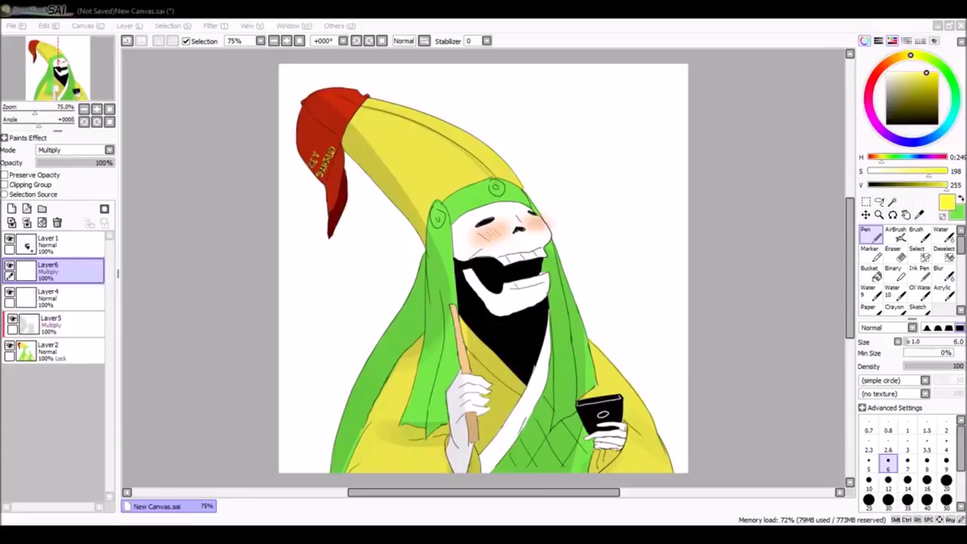
left_click_drag(519, 135, 524, 159)
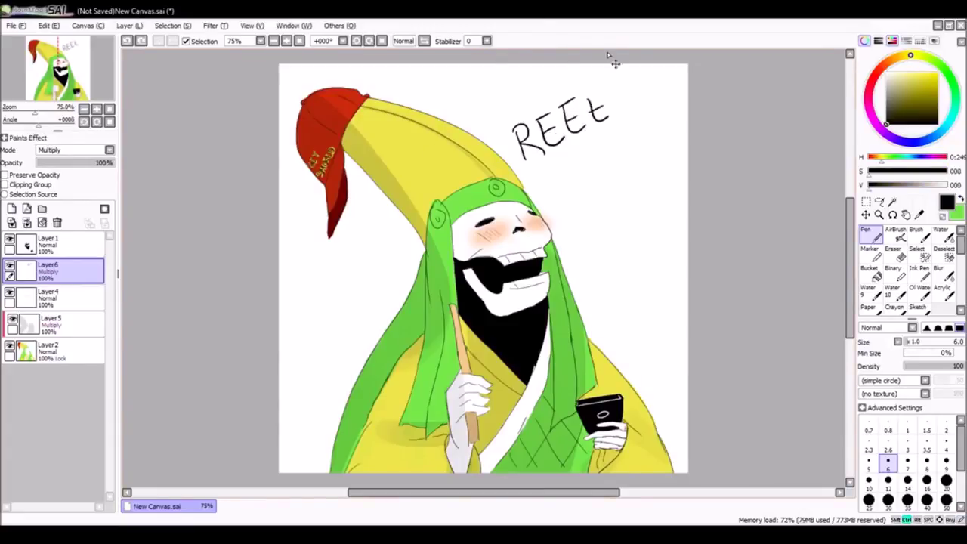
key("Delete")
left_click_drag(533, 136, 544, 175)
left_click_drag(533, 138, 574, 160)
left_click_drag(576, 143, 581, 148)
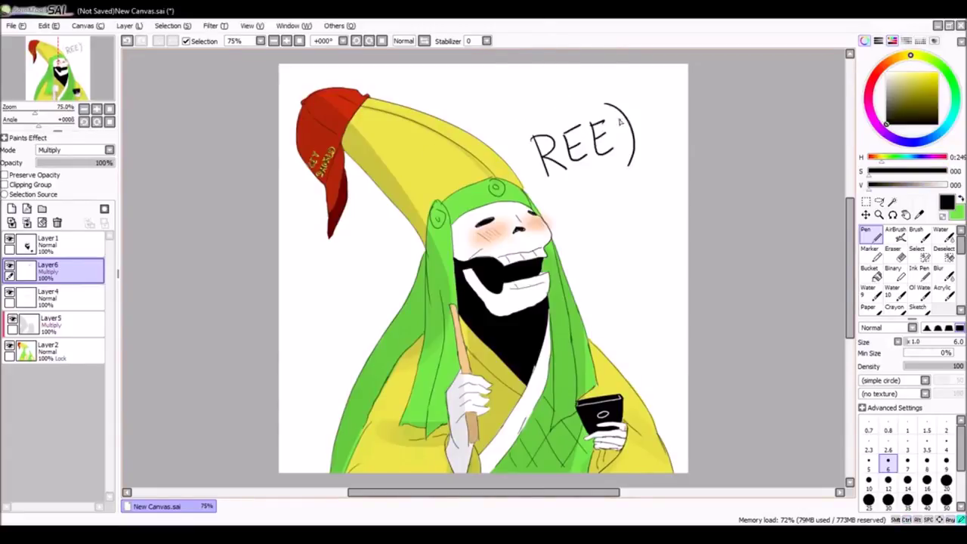